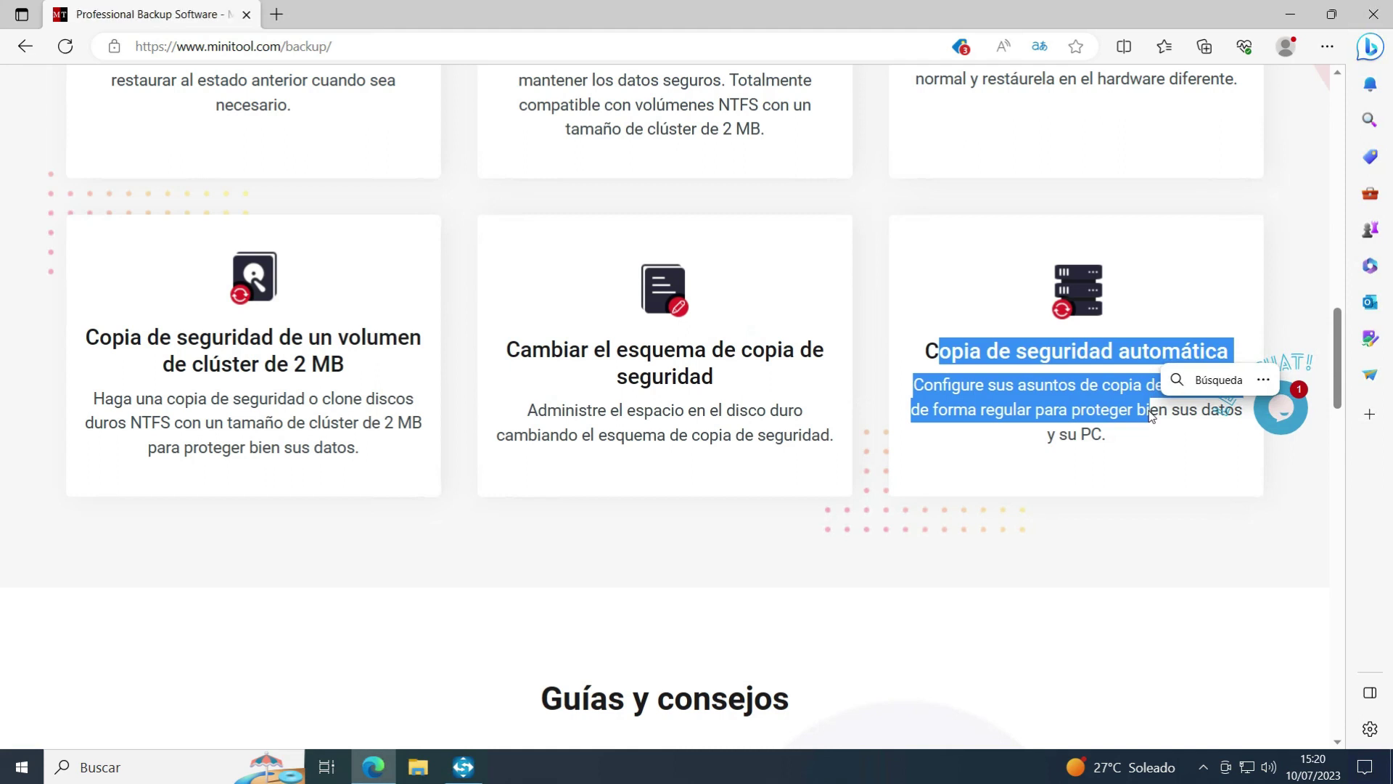
Step: Review the ShadowMaker product page, including its features, guides, editor reviews, technical support, refund period and user base
scroll(1151, 415, "down", 8)
scroll(1085, 427, "down", 7)
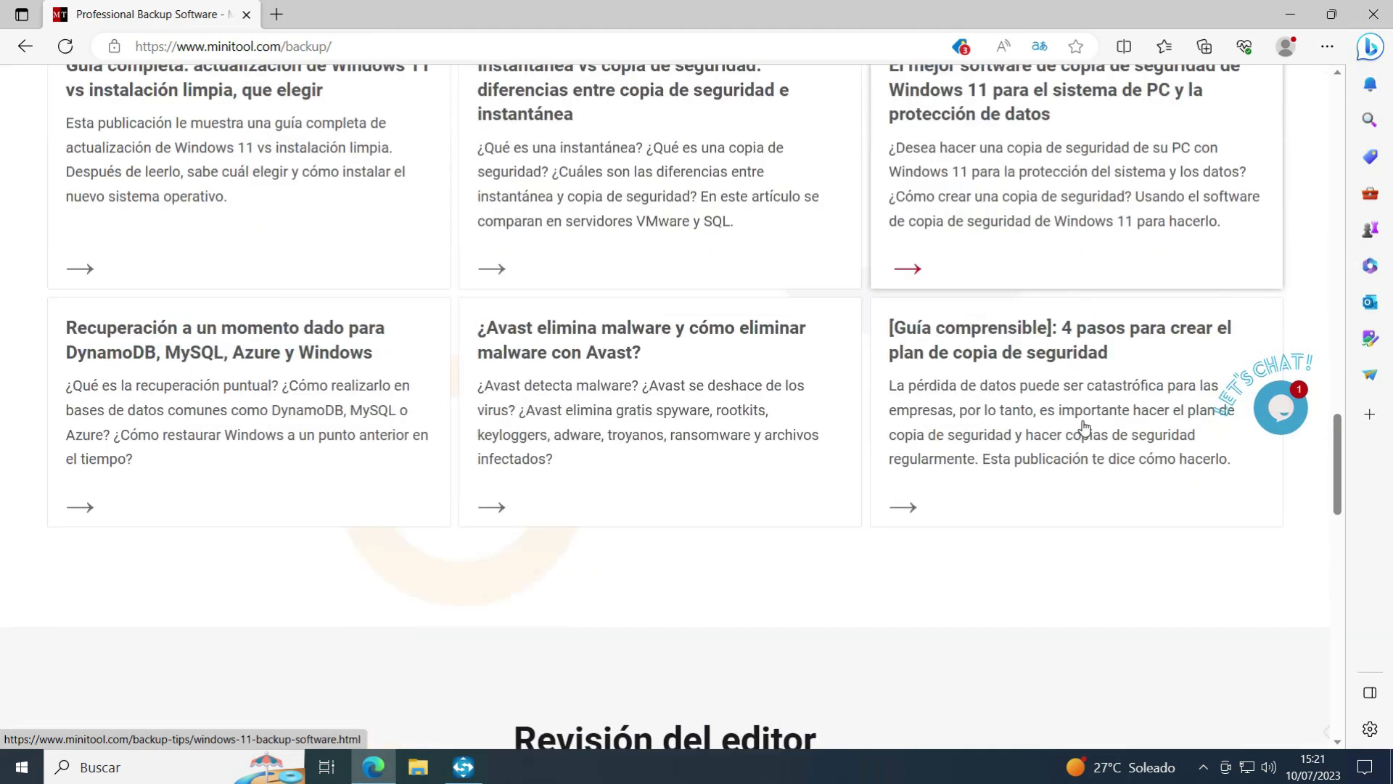
scroll(1086, 426, "down", 8)
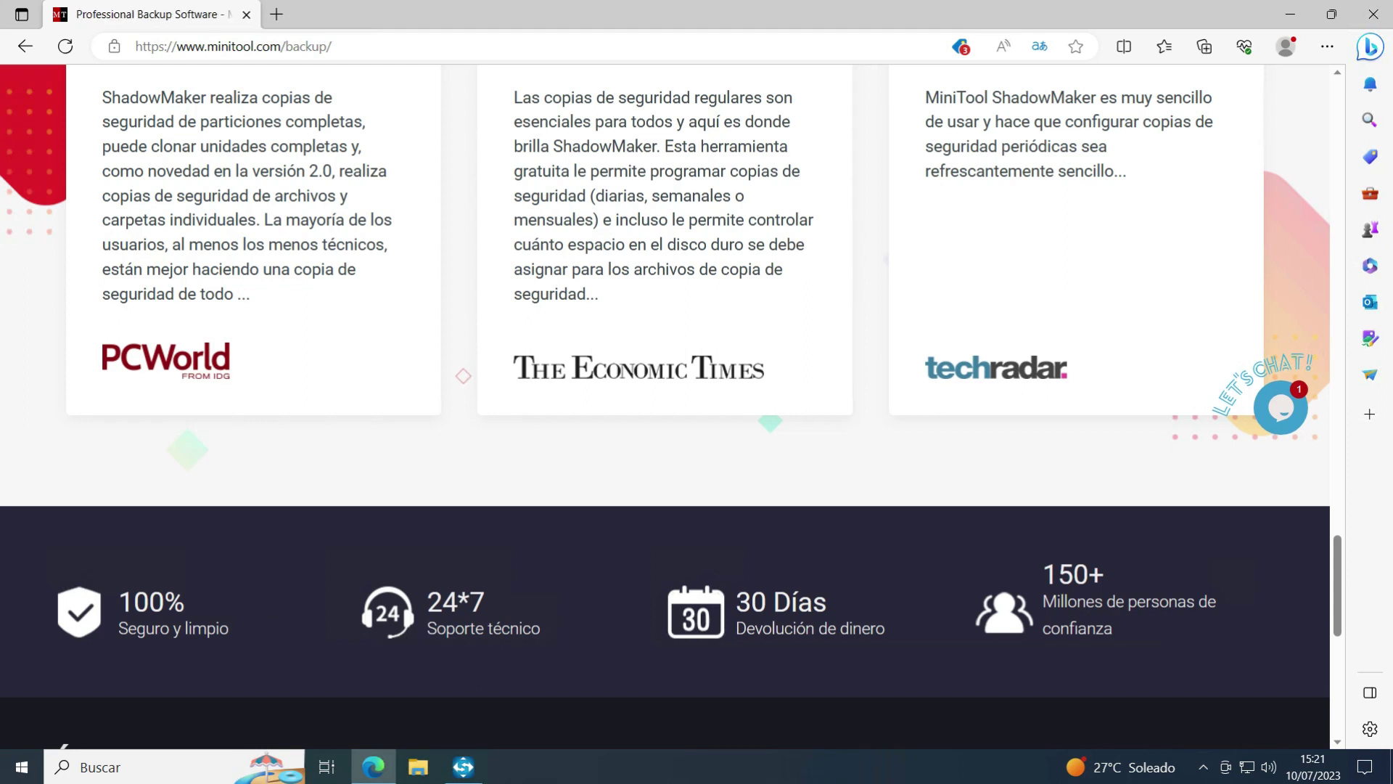
left_click_drag(419, 589, 547, 639)
left_click_drag(682, 602, 893, 631)
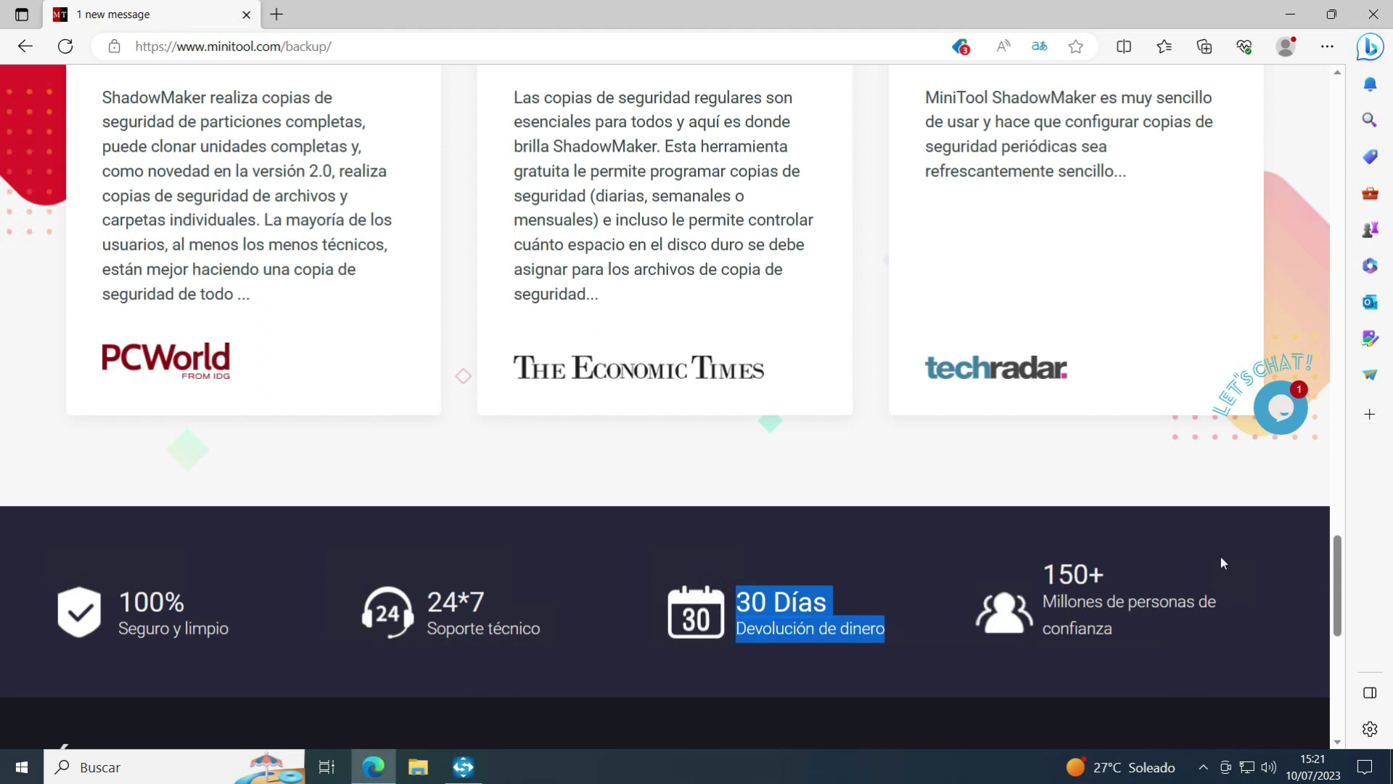
left_click(1114, 567)
left_click_drag(1039, 565, 1140, 638)
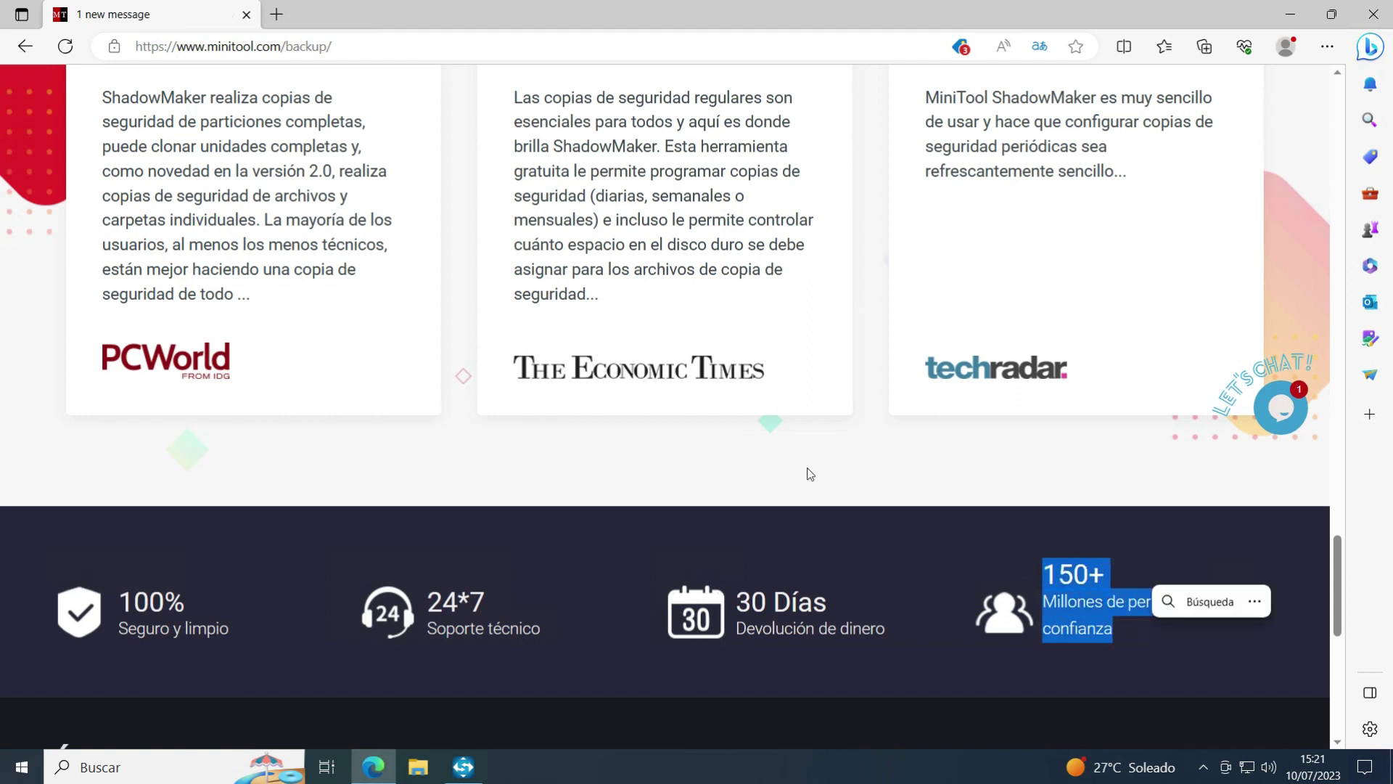
scroll(809, 473, "up", 15)
scroll(819, 424, "up", 15)
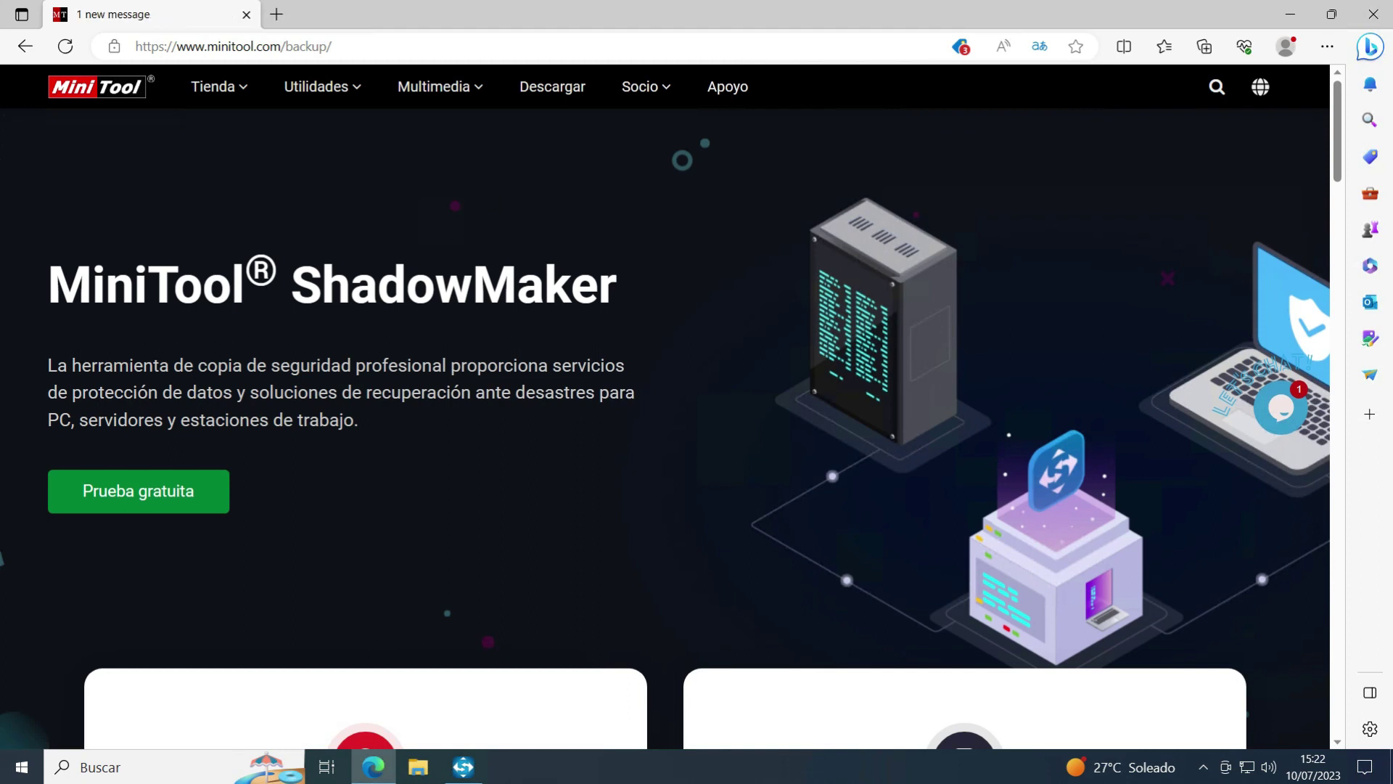
Step: Open the free edition for home users and download MiniTool ShadowMaker Free 4.1
scroll(268, 417, "down", 7)
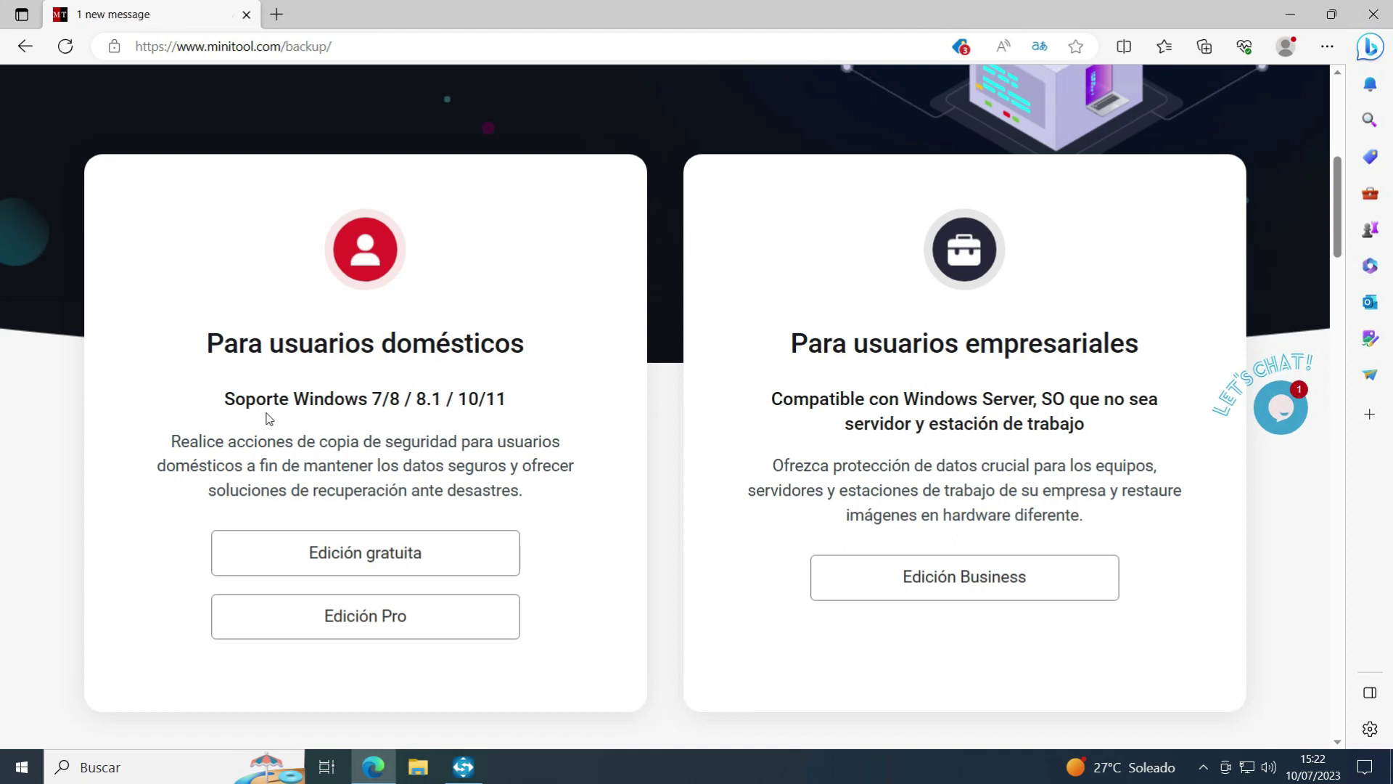
left_click(317, 555)
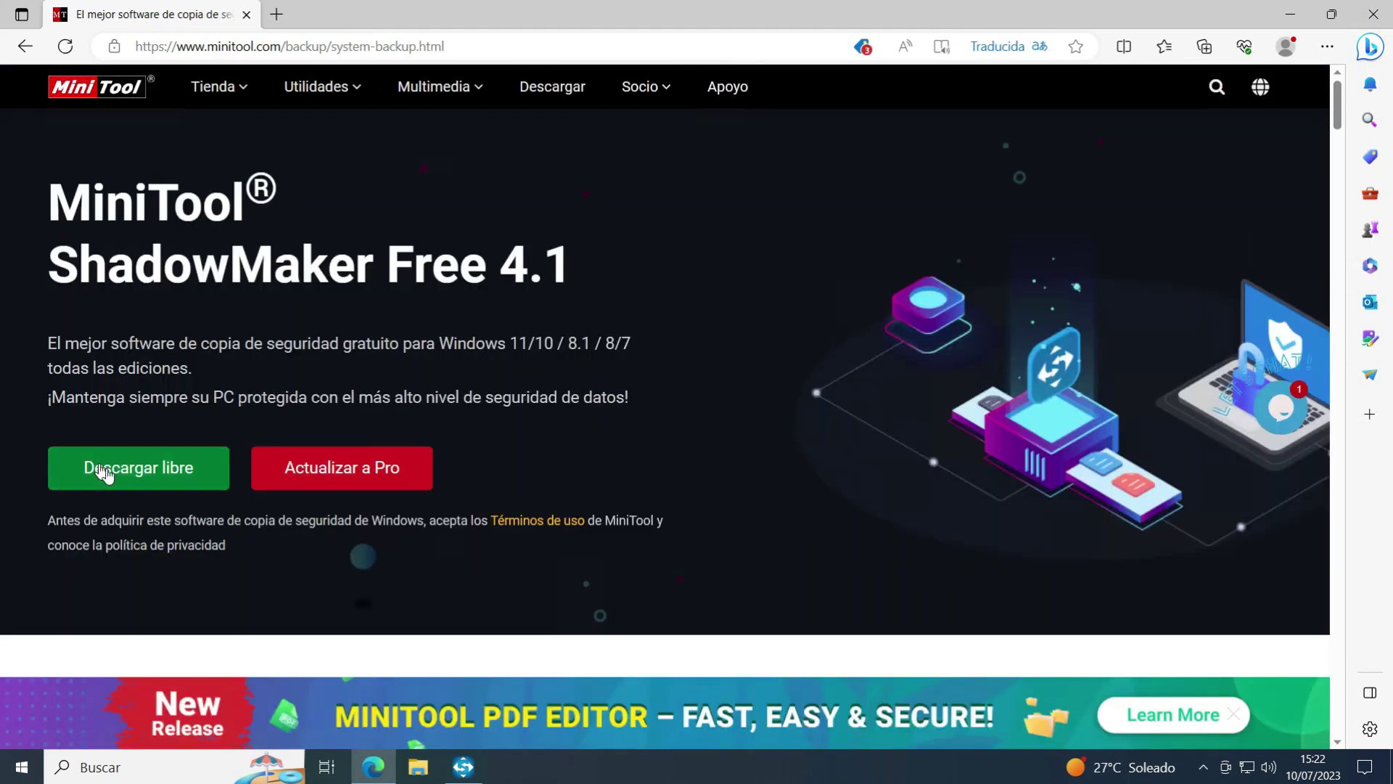
left_click(108, 470)
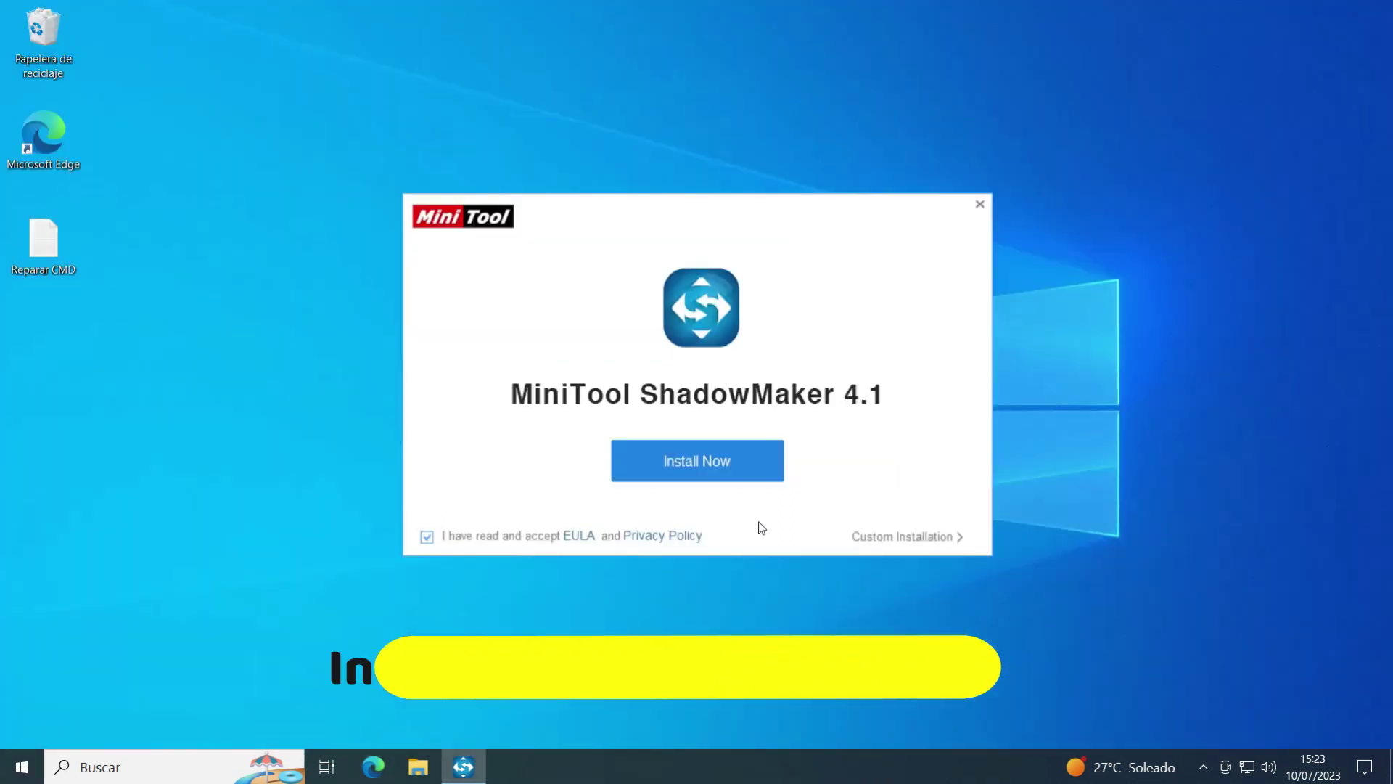
Step: Expand the custom installation settings, install MiniTool ShadowMaker 4.1 in English to the default path, and launch it
left_click(857, 537)
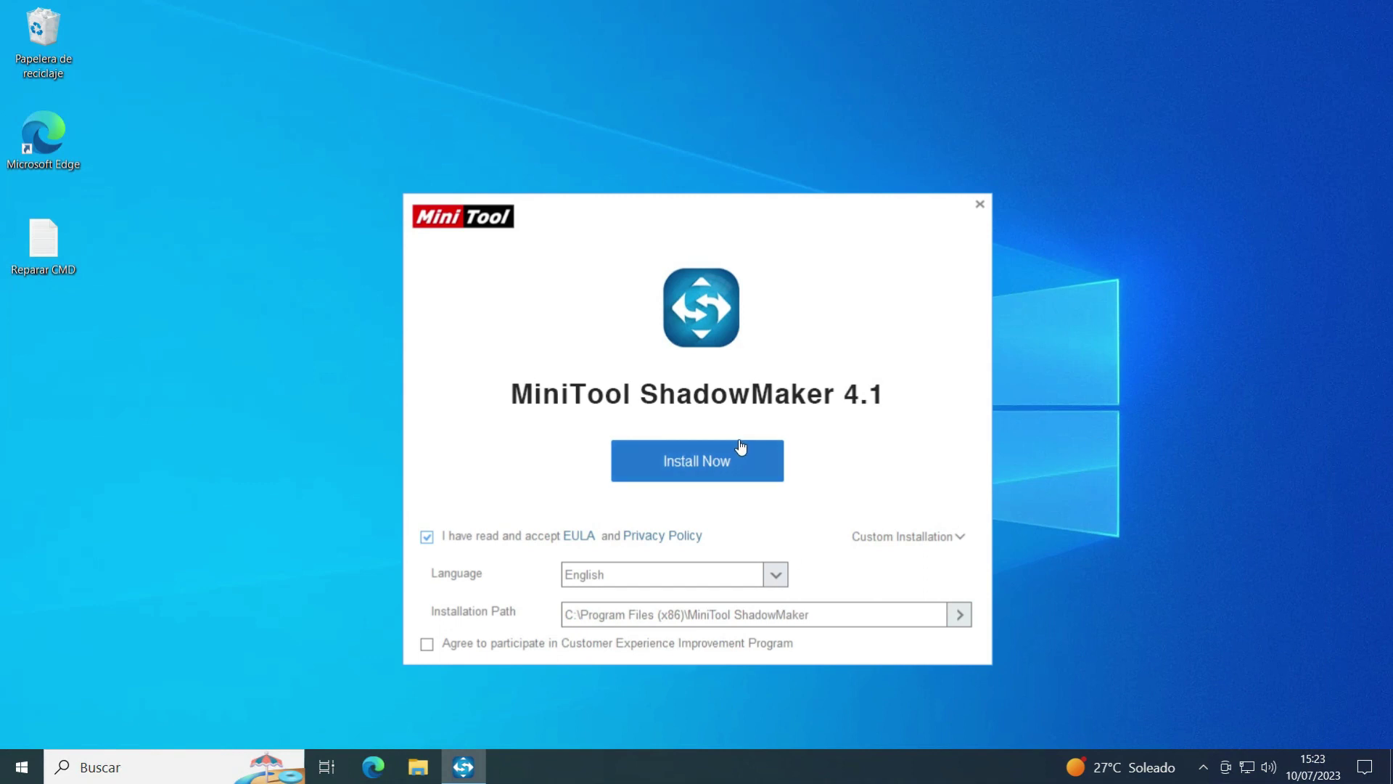
left_click(683, 465)
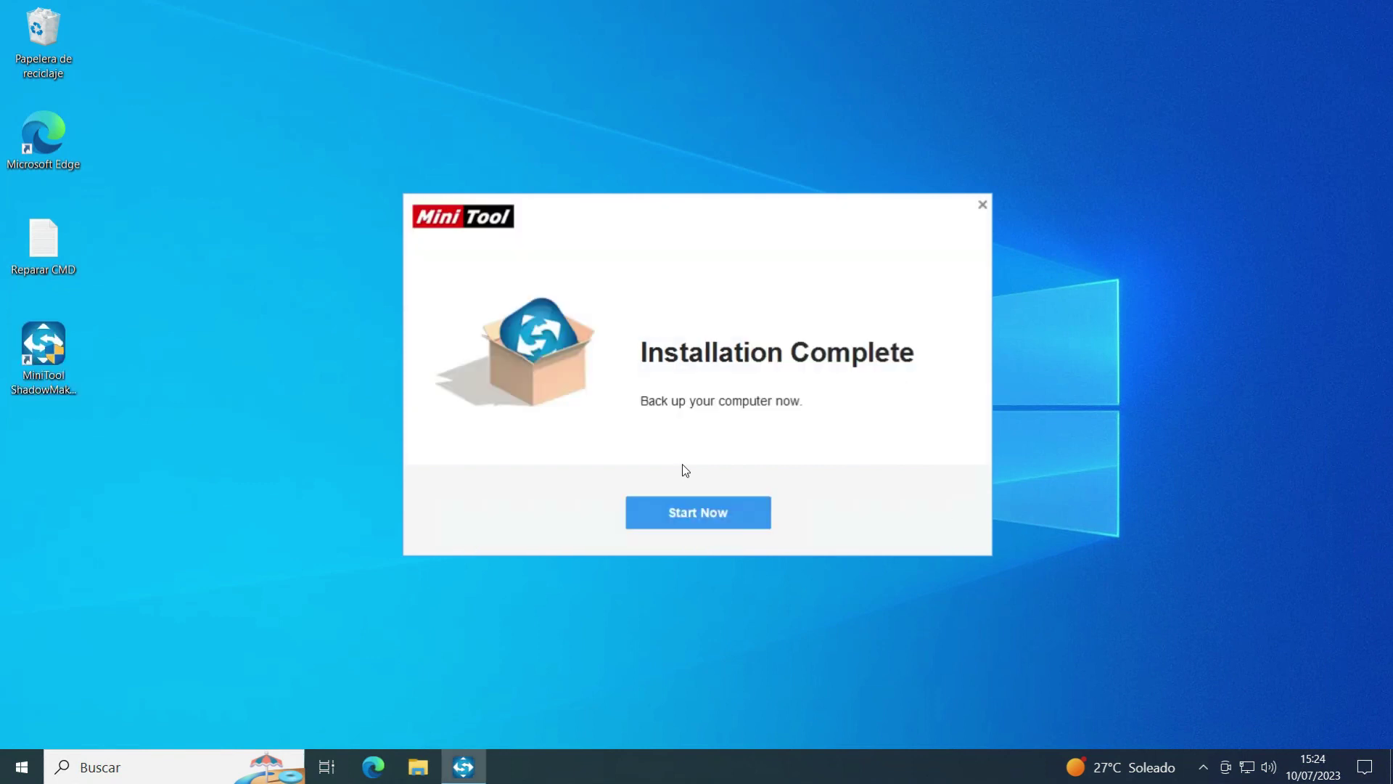
left_click(696, 512)
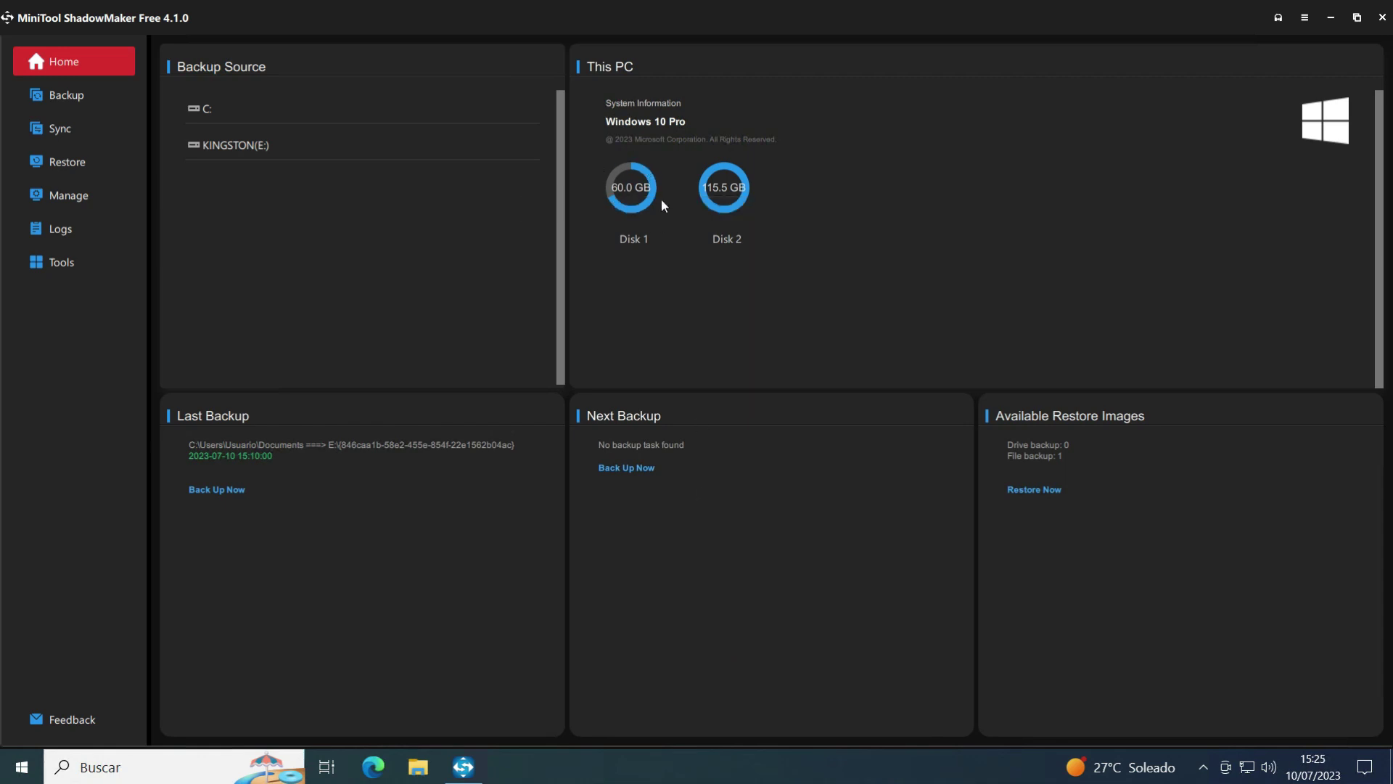
Step: Close the PDF Editor advertisement and inspect the disks and the details of the KINGSTON (E:) drive
mouse_move(644, 181)
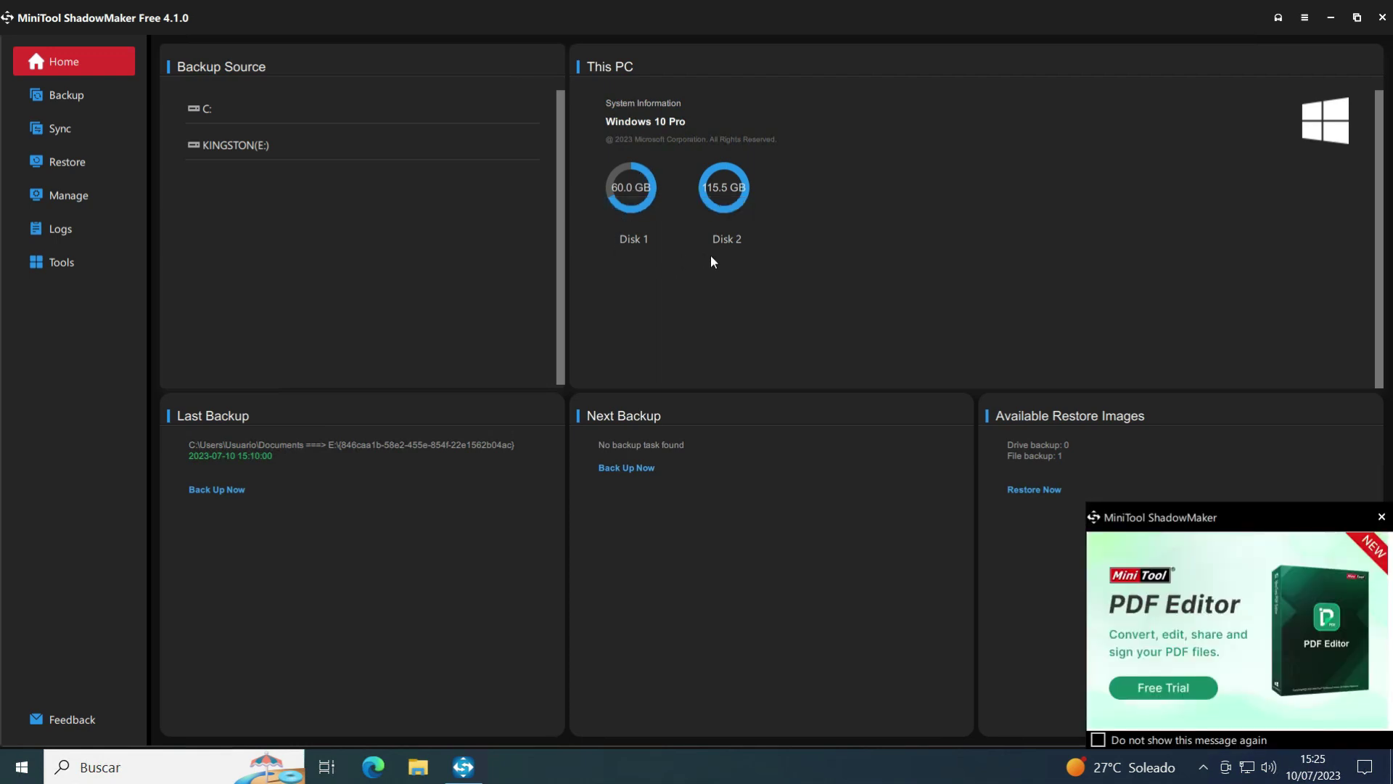
left_click(1381, 517)
mouse_move(722, 199)
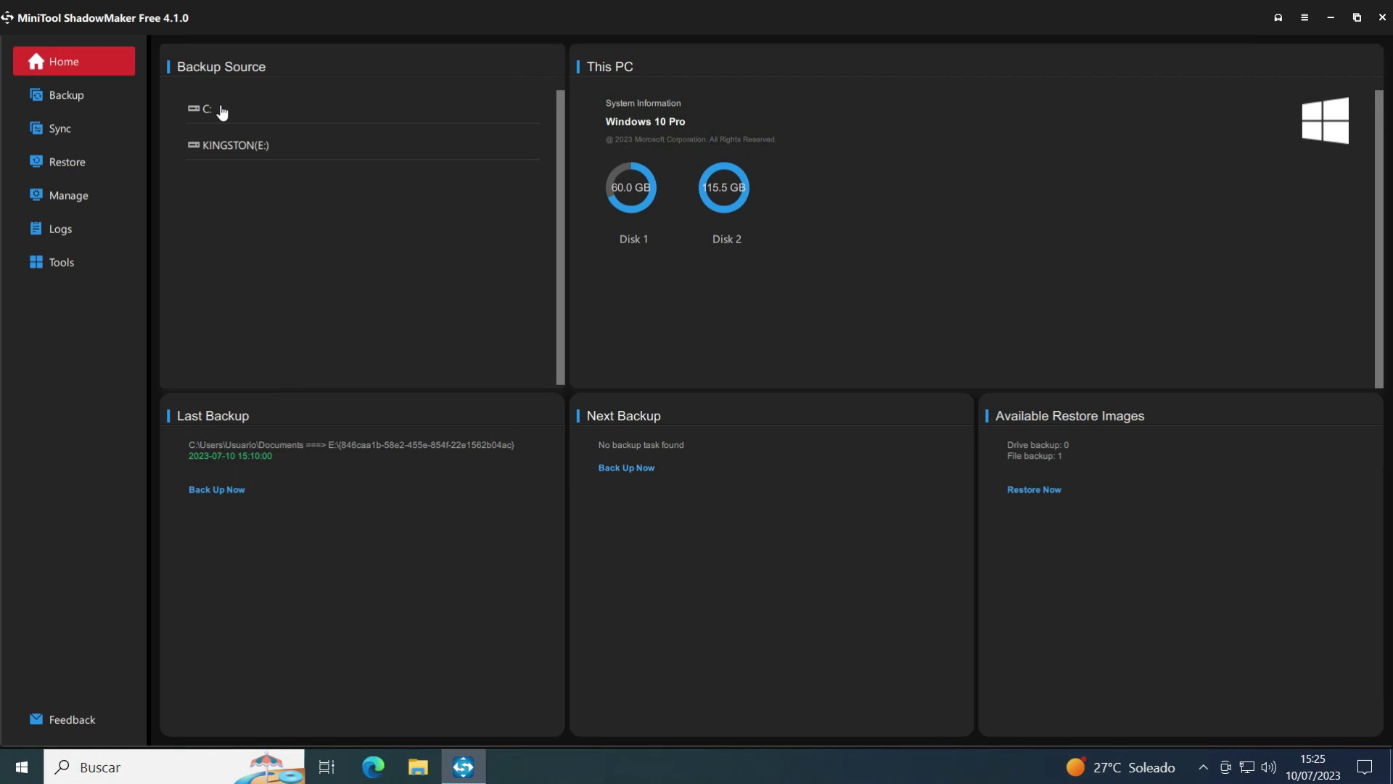
left_click(236, 151)
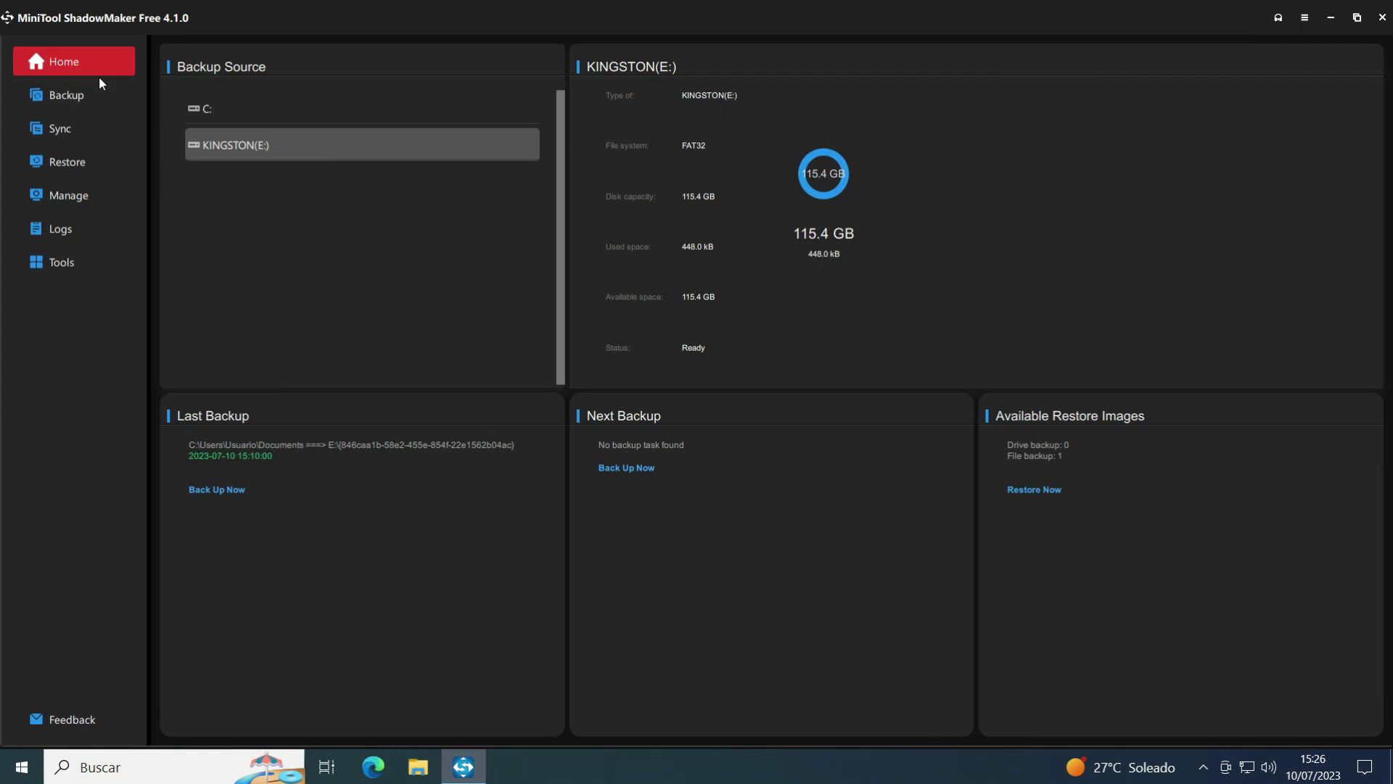
Step: Choose Disk and Partitions as the backup source, with all four partitions of the 60 GB VMware disk included
left_click(83, 94)
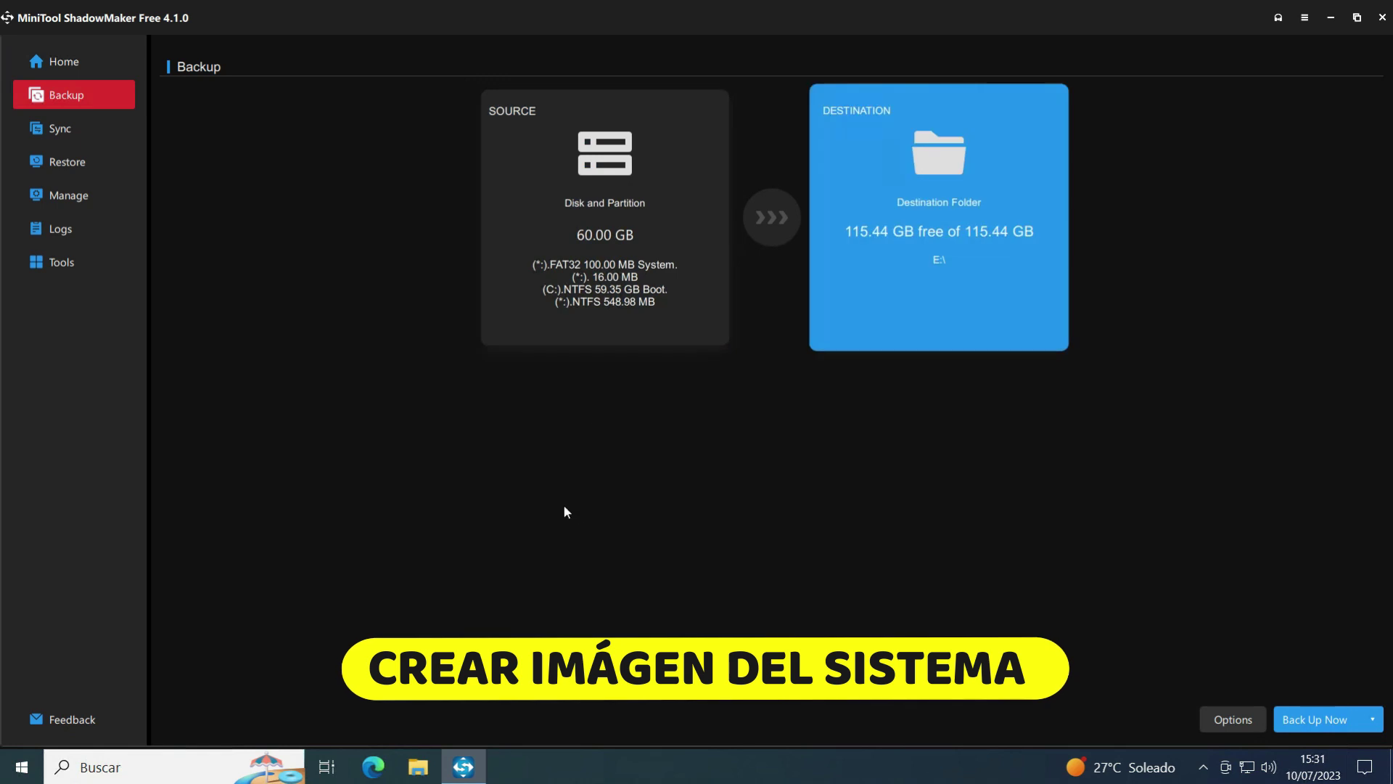
left_click(592, 174)
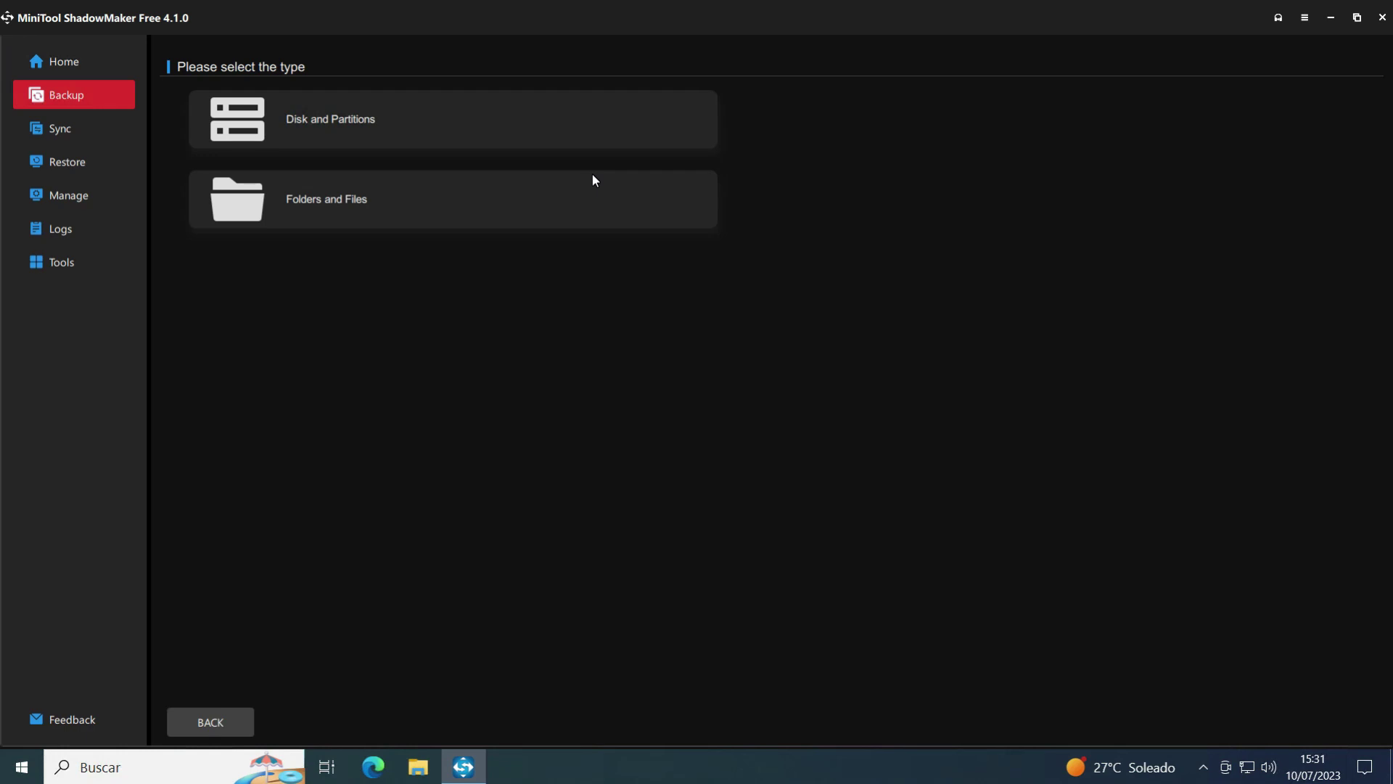
left_click(433, 123)
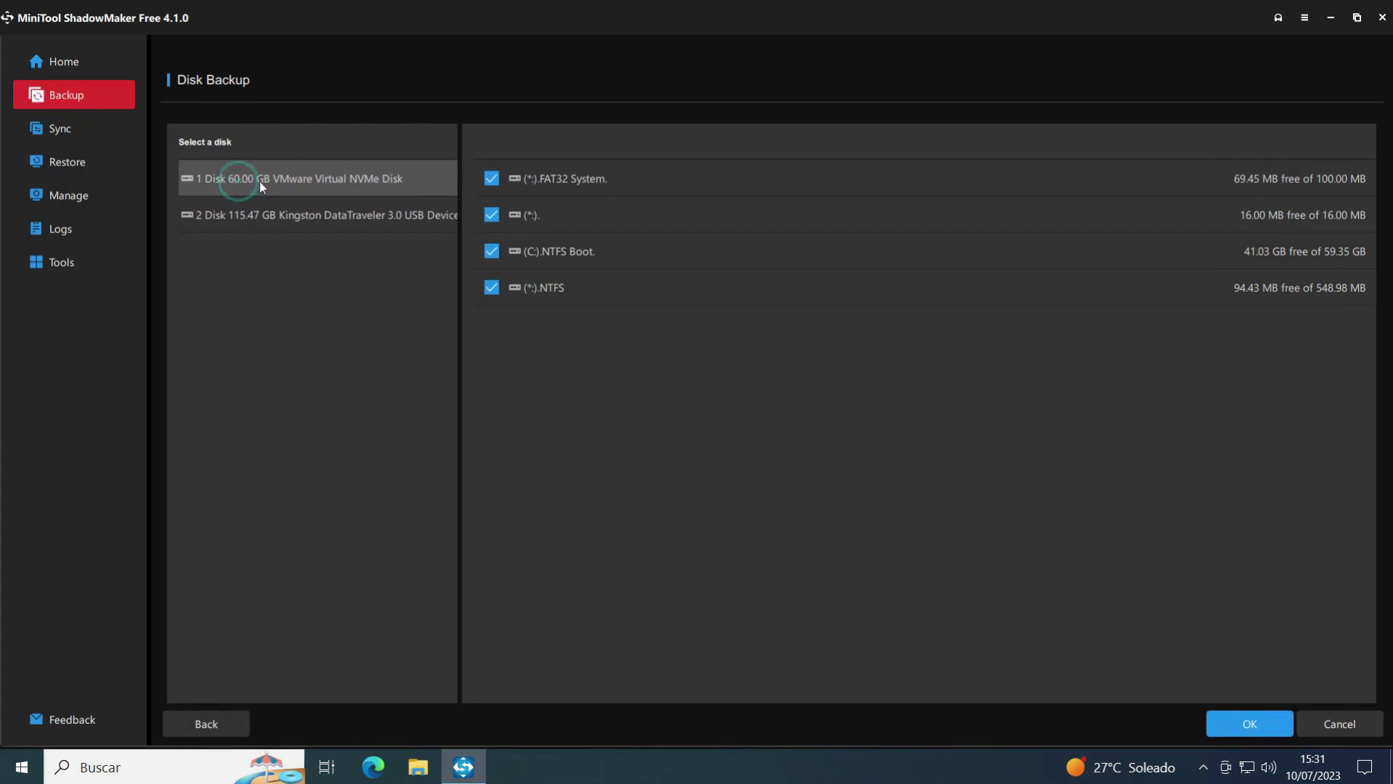
left_click(498, 251)
left_click(493, 288)
left_click(498, 220)
left_click(491, 287)
left_click_drag(22, 19, 111, 20)
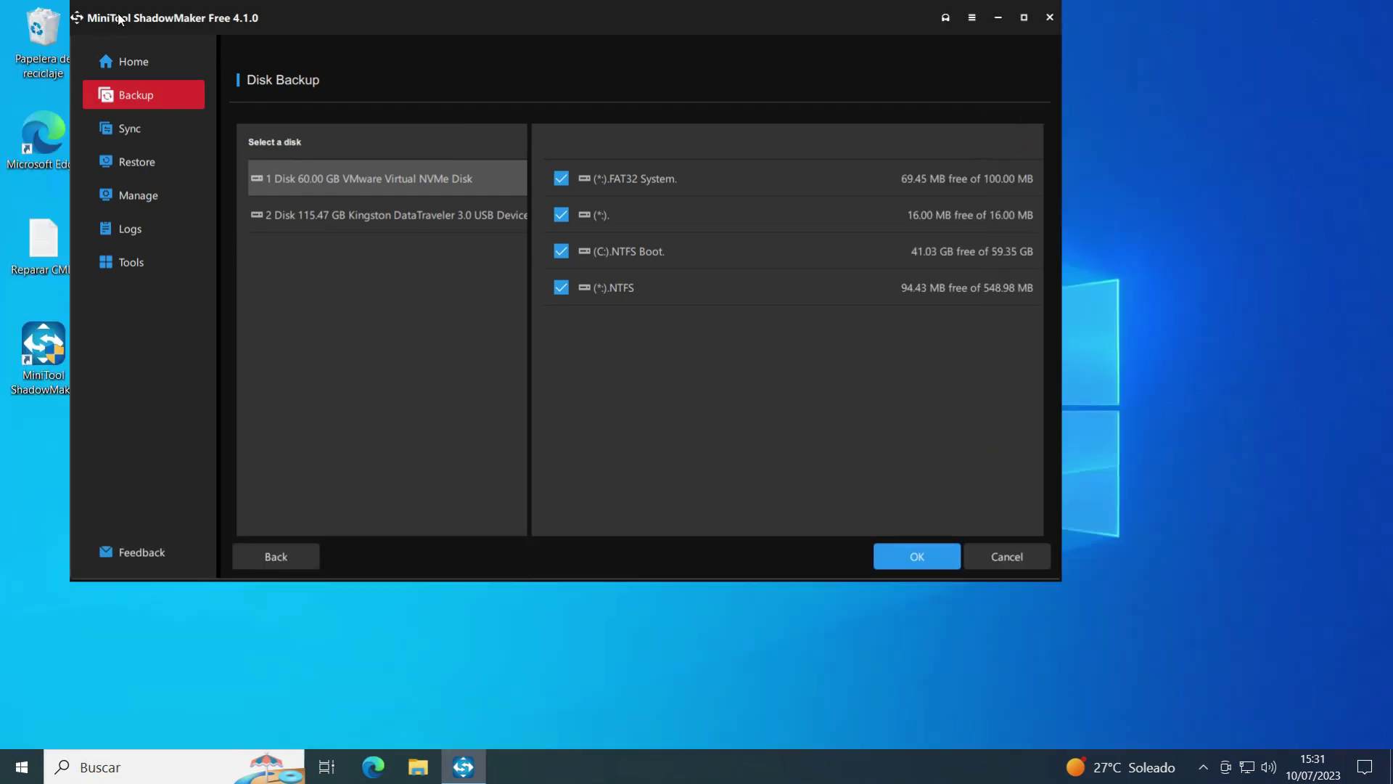
double_click(493, 5)
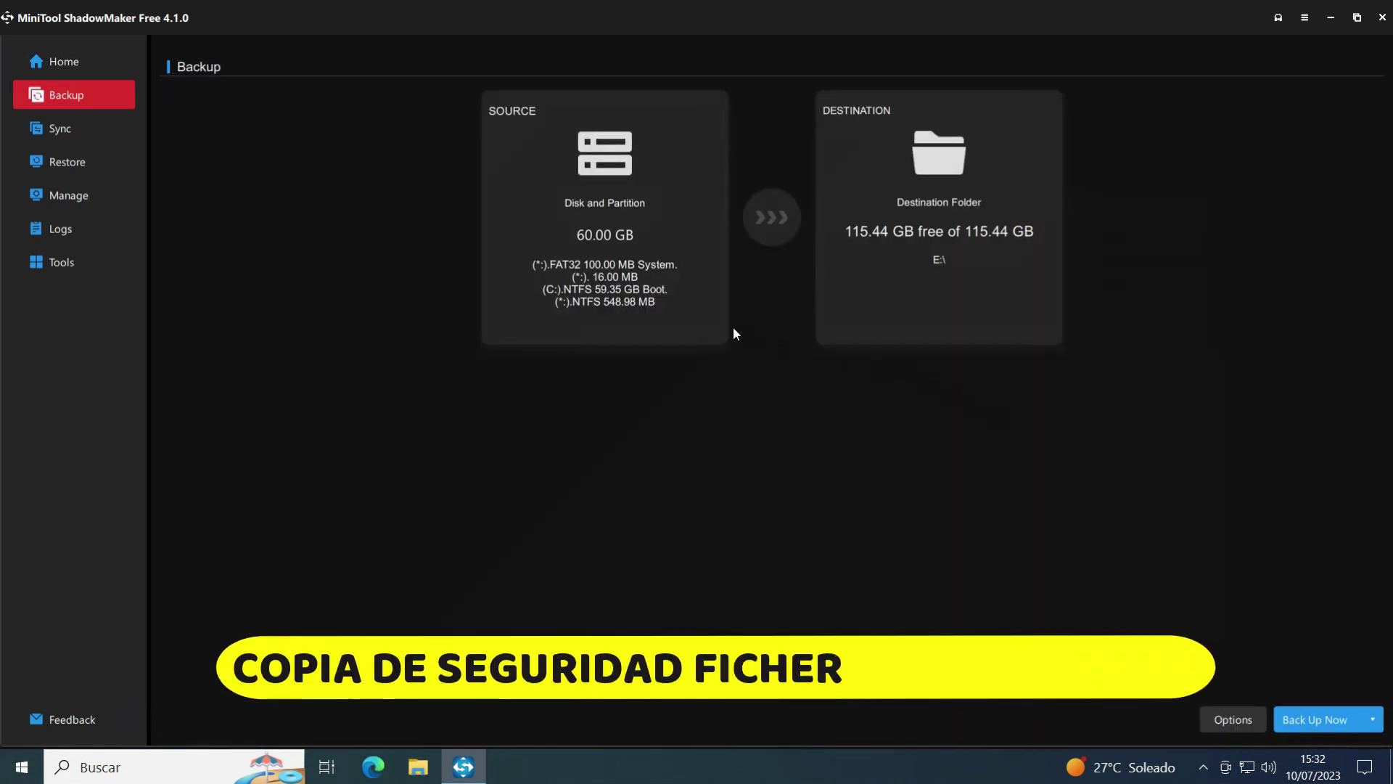
Step: Set the backup source to the Documents, Downloads, Favorites and Links folders in C:\Users\Usuario
left_click(596, 272)
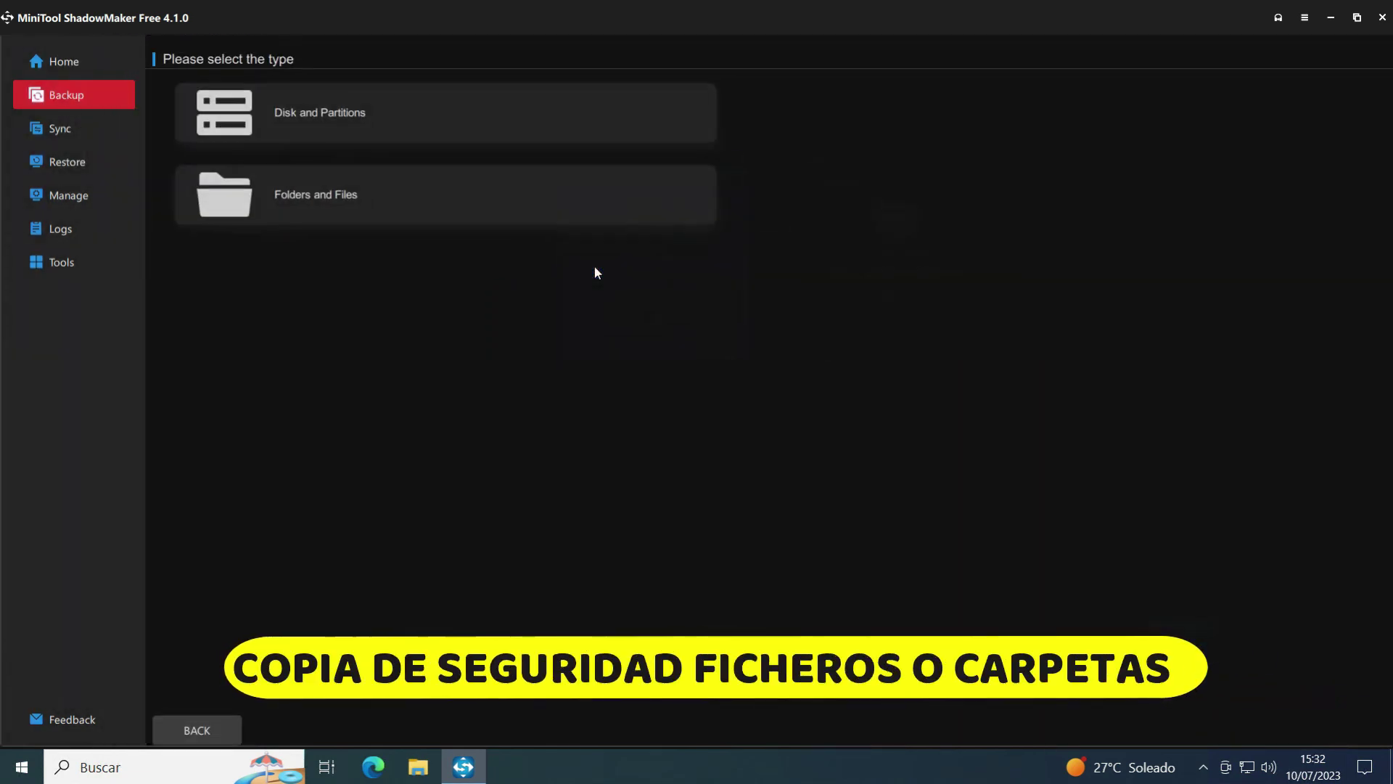
left_click(362, 208)
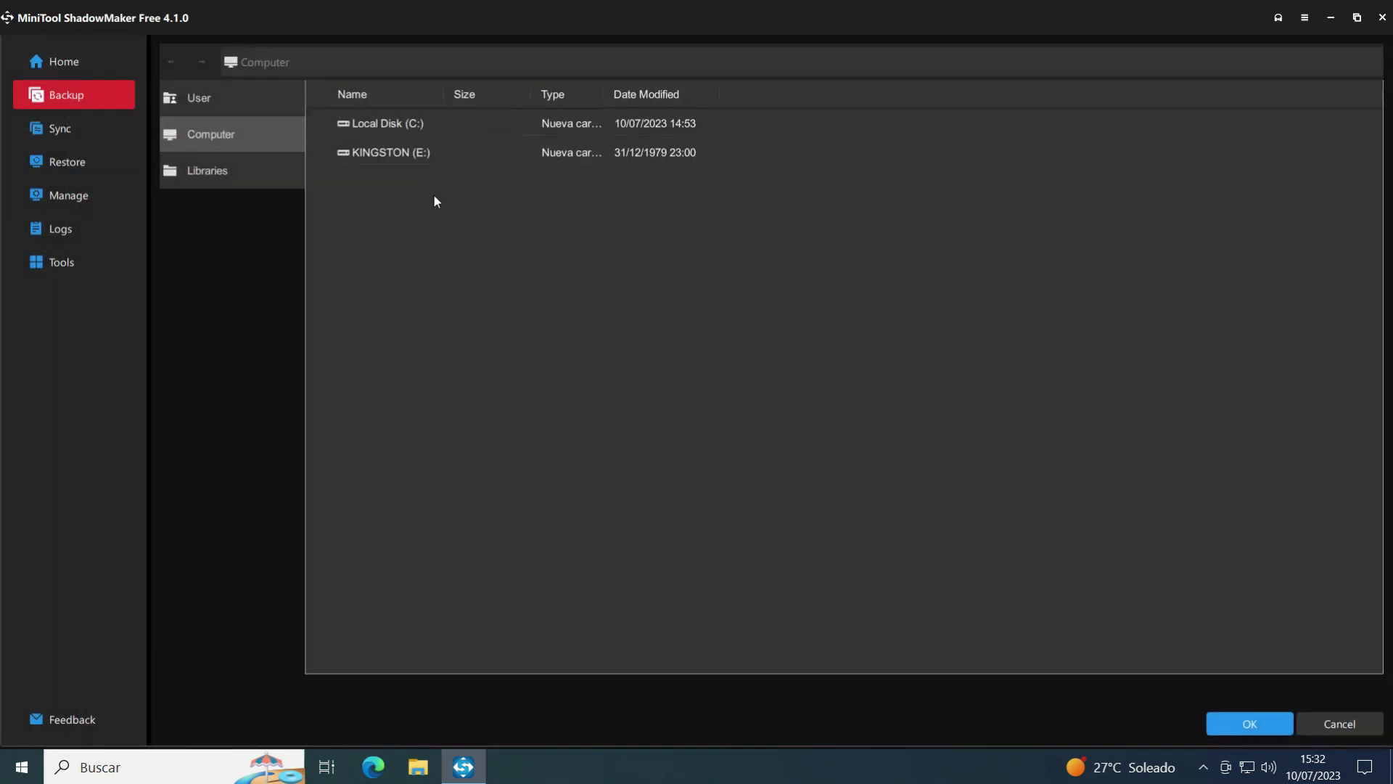
double_click(419, 127)
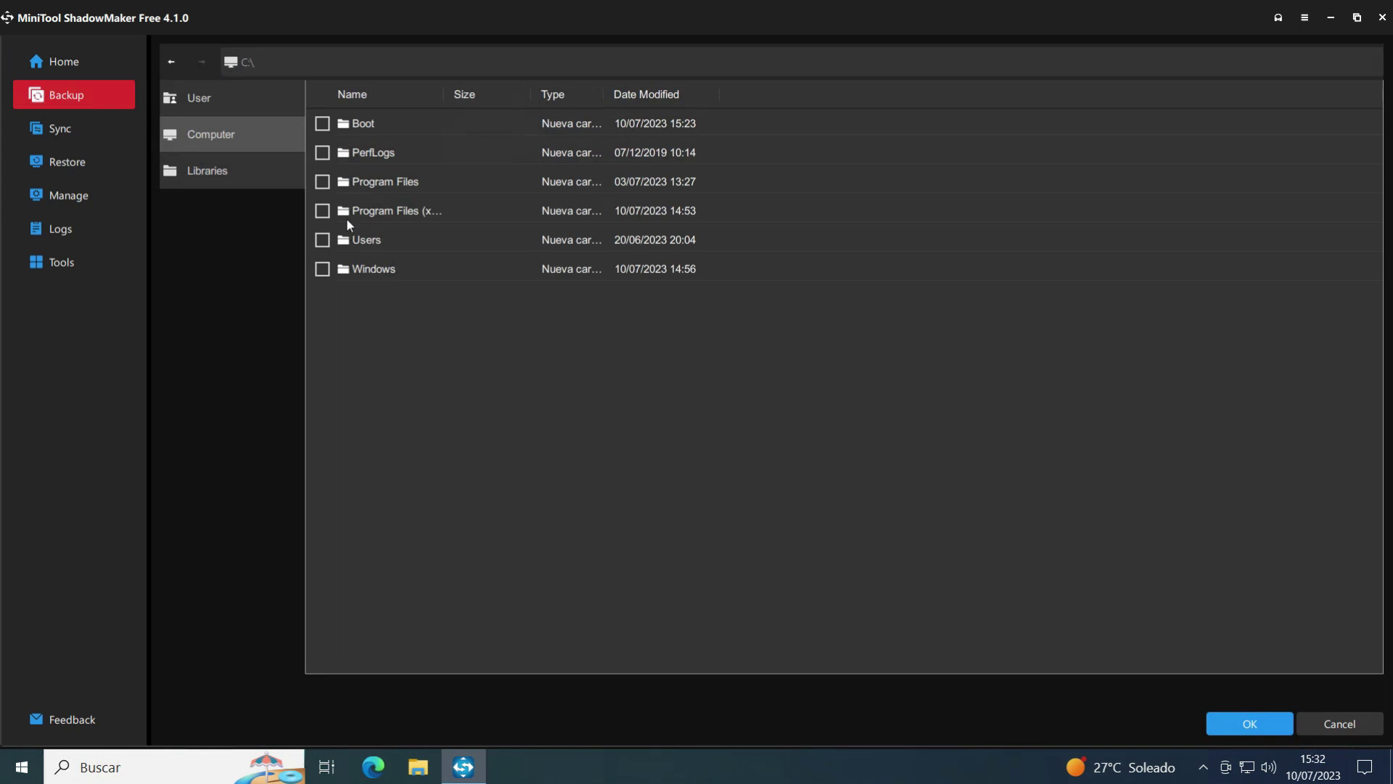
double_click(344, 242)
double_click(369, 154)
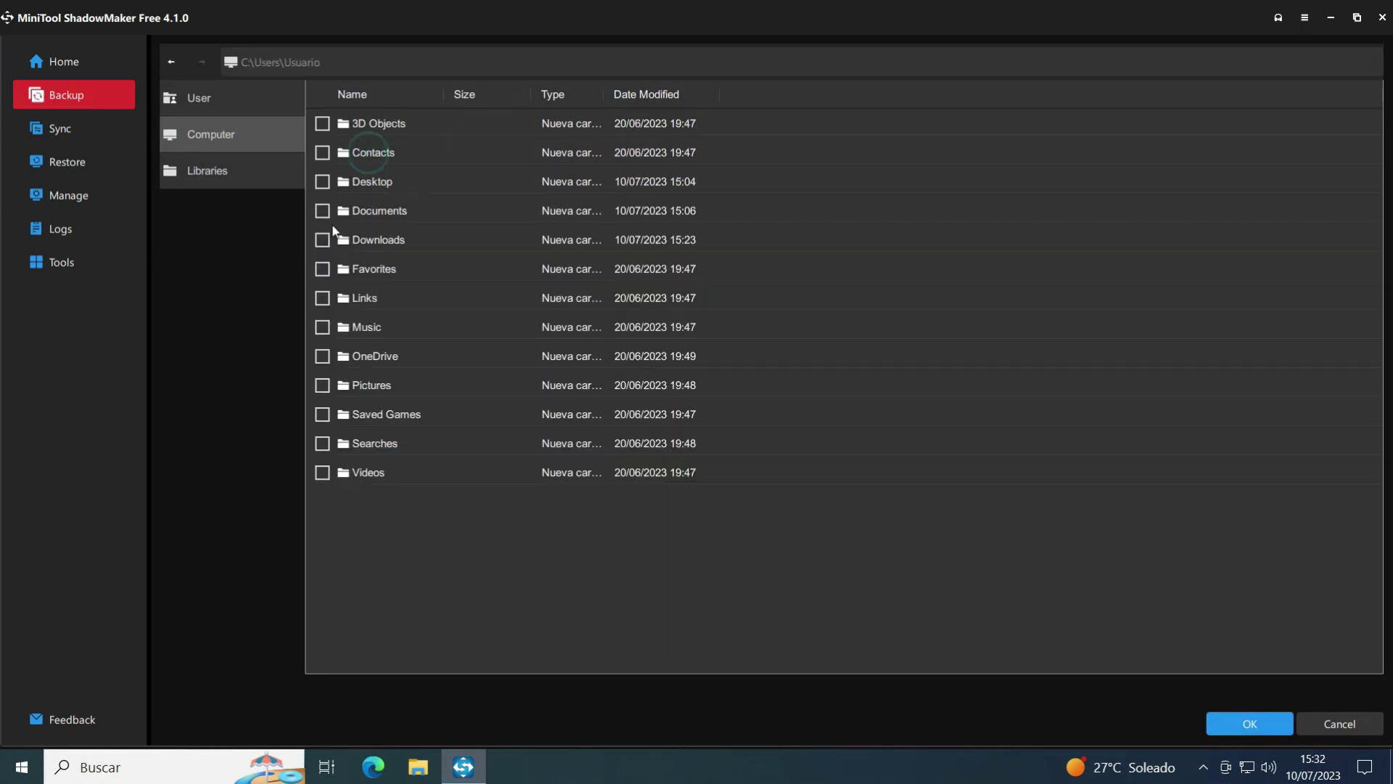
left_click(322, 211)
left_click(322, 240)
left_click(322, 269)
left_click(322, 298)
left_click(1250, 724)
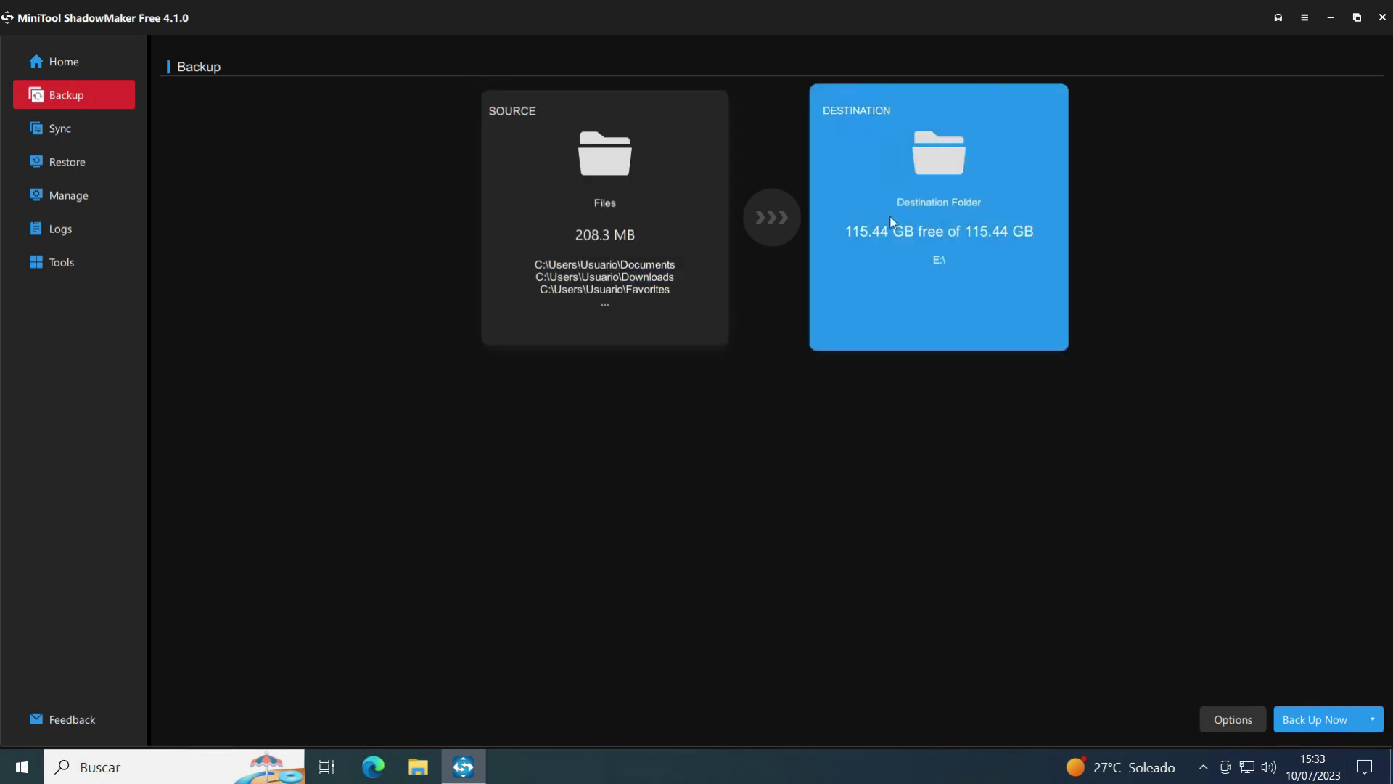
Step: Set the KINGSTON (E:) drive as the backup destination
left_click(934, 177)
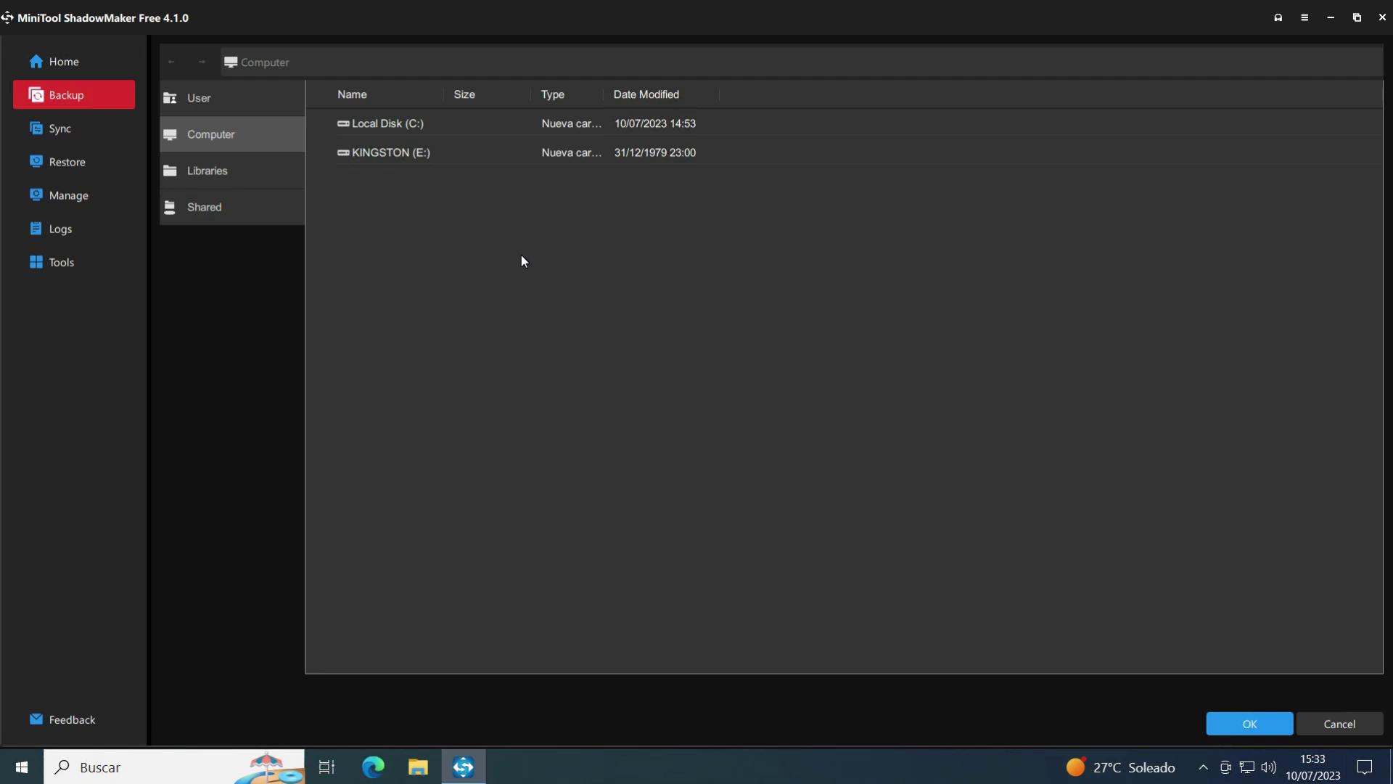
left_click(411, 161)
left_click(1240, 720)
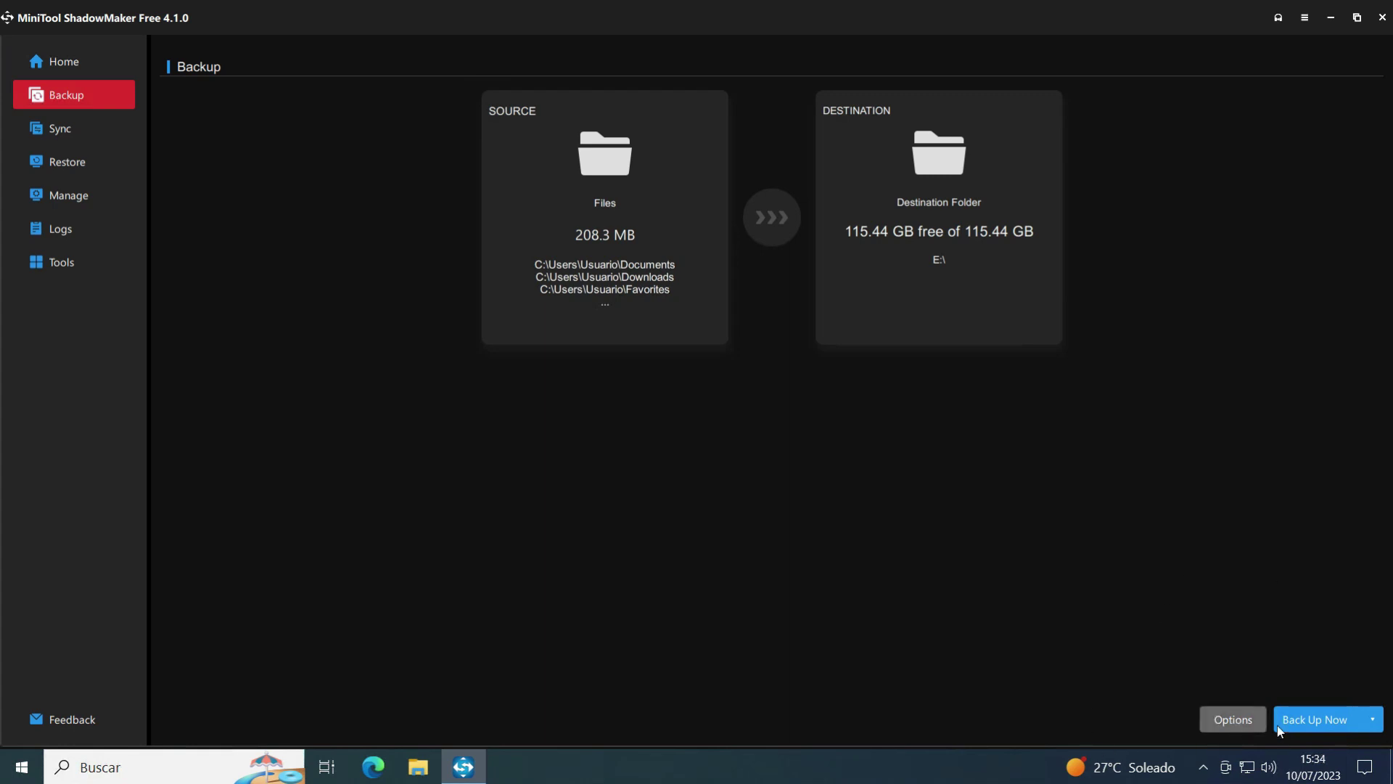
Step: Review the file backup's compression and password options, and enable the incremental backup scheme
left_click(1240, 720)
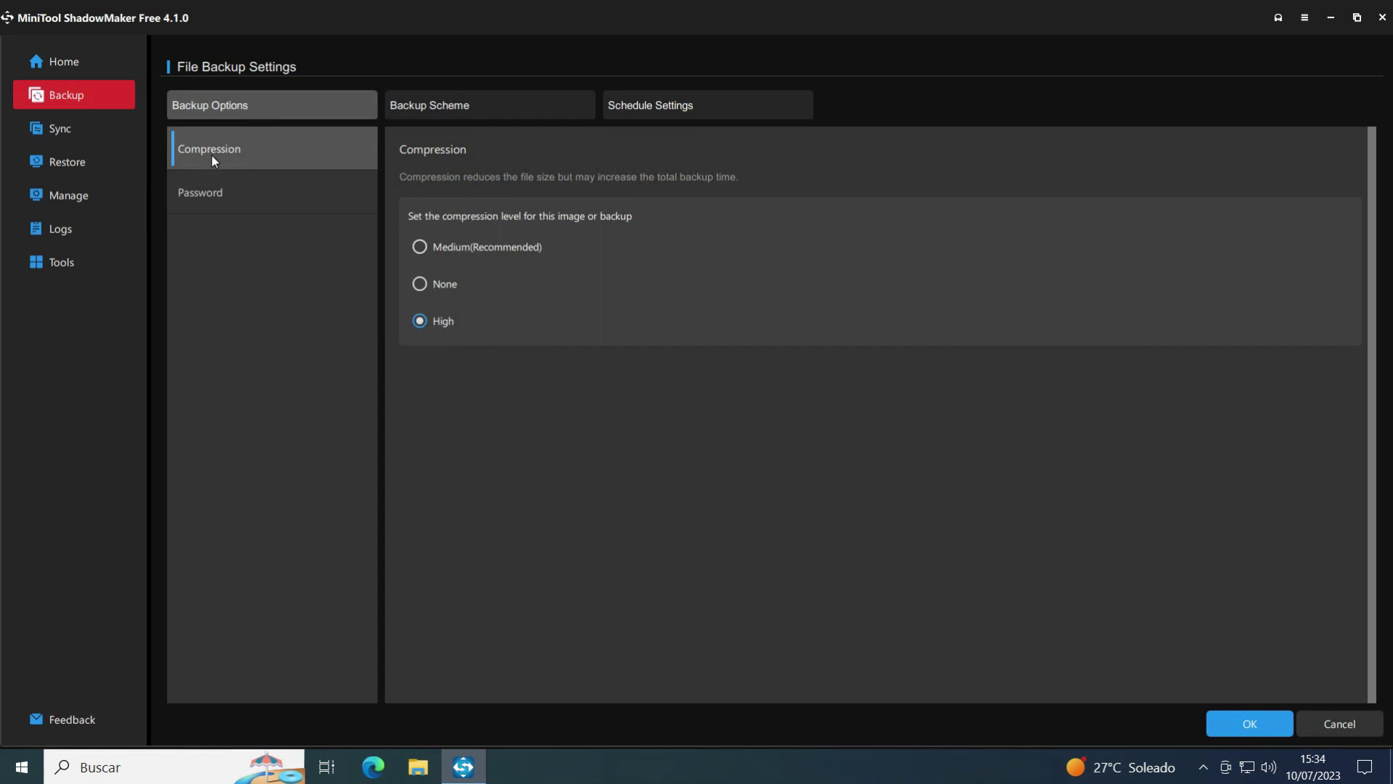
left_click(212, 193)
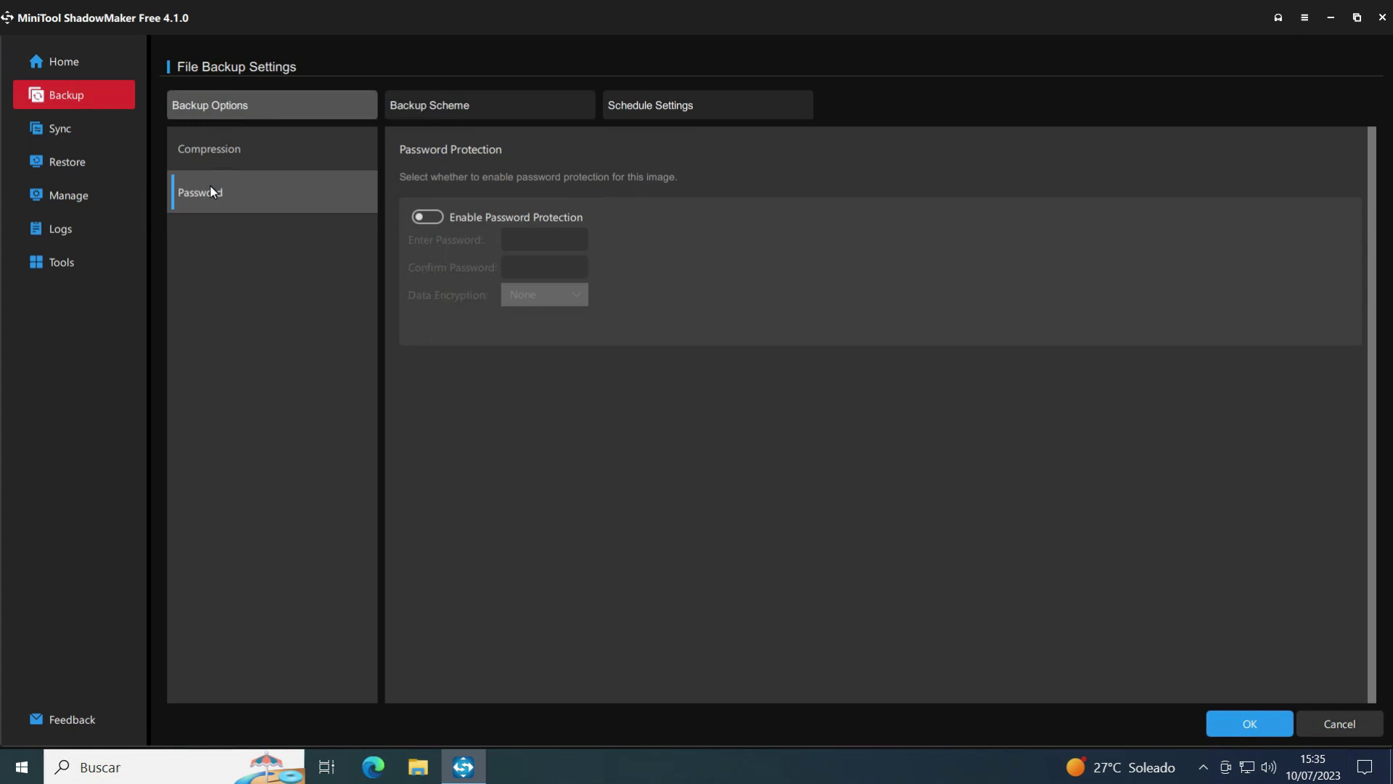
left_click(441, 111)
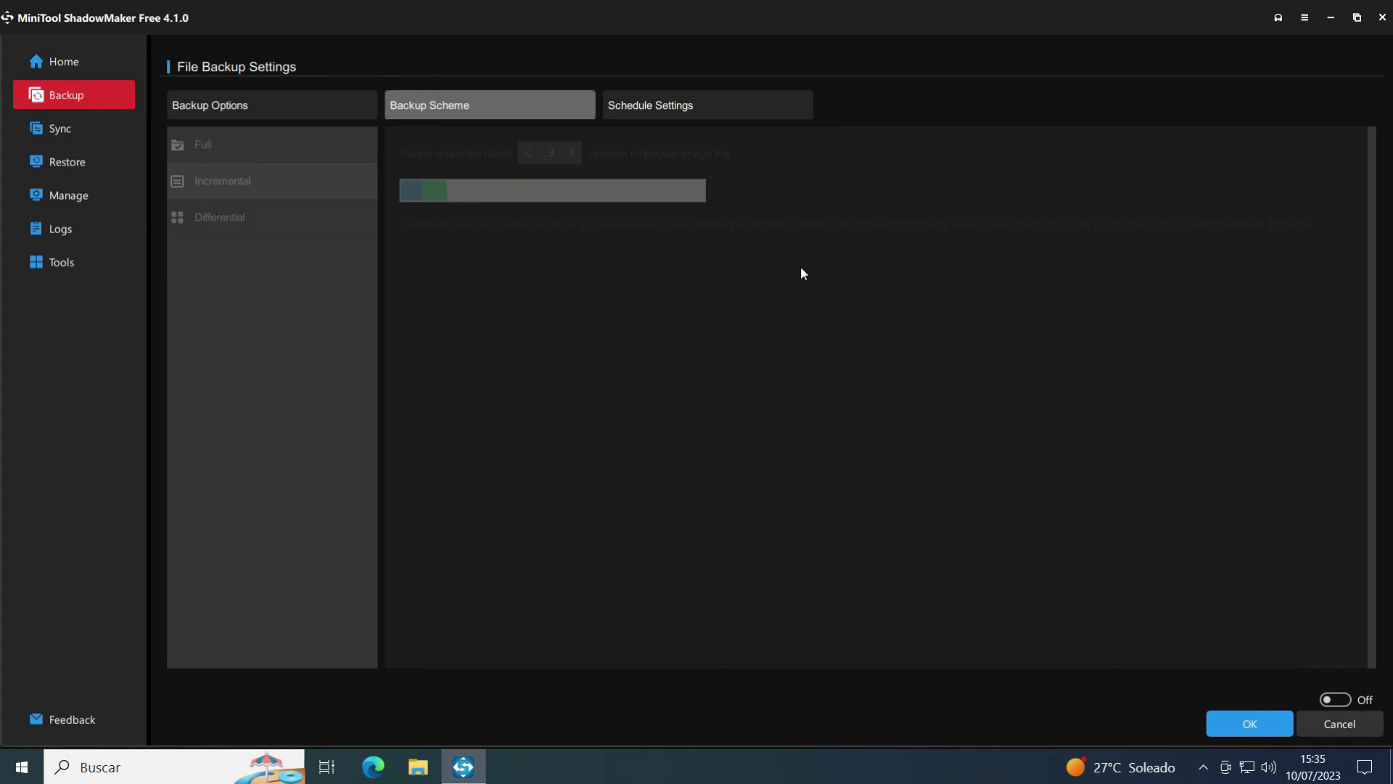
left_click(1341, 703)
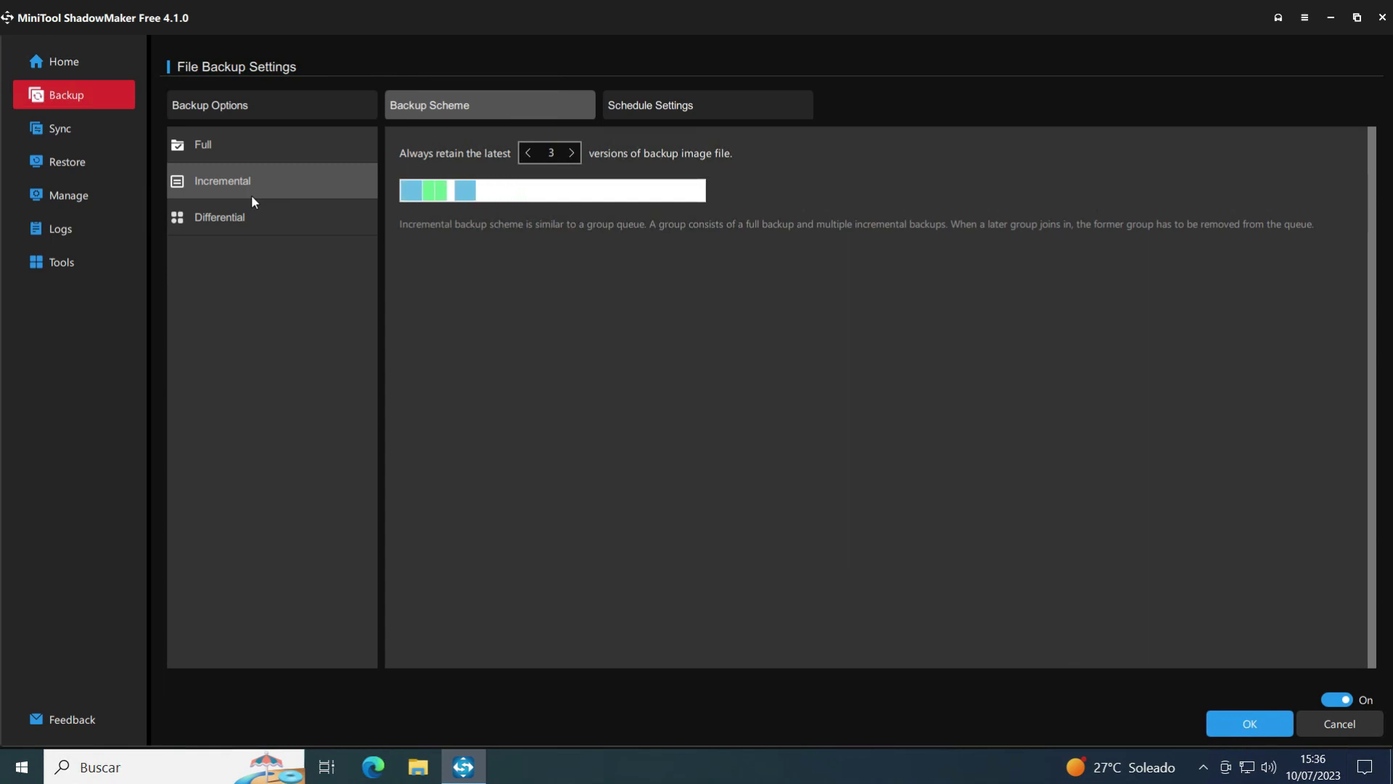
Step: Enable the file backup's schedule, look through the weekly and monthly options, and set it to run daily, starting every 1 hour
left_click(657, 104)
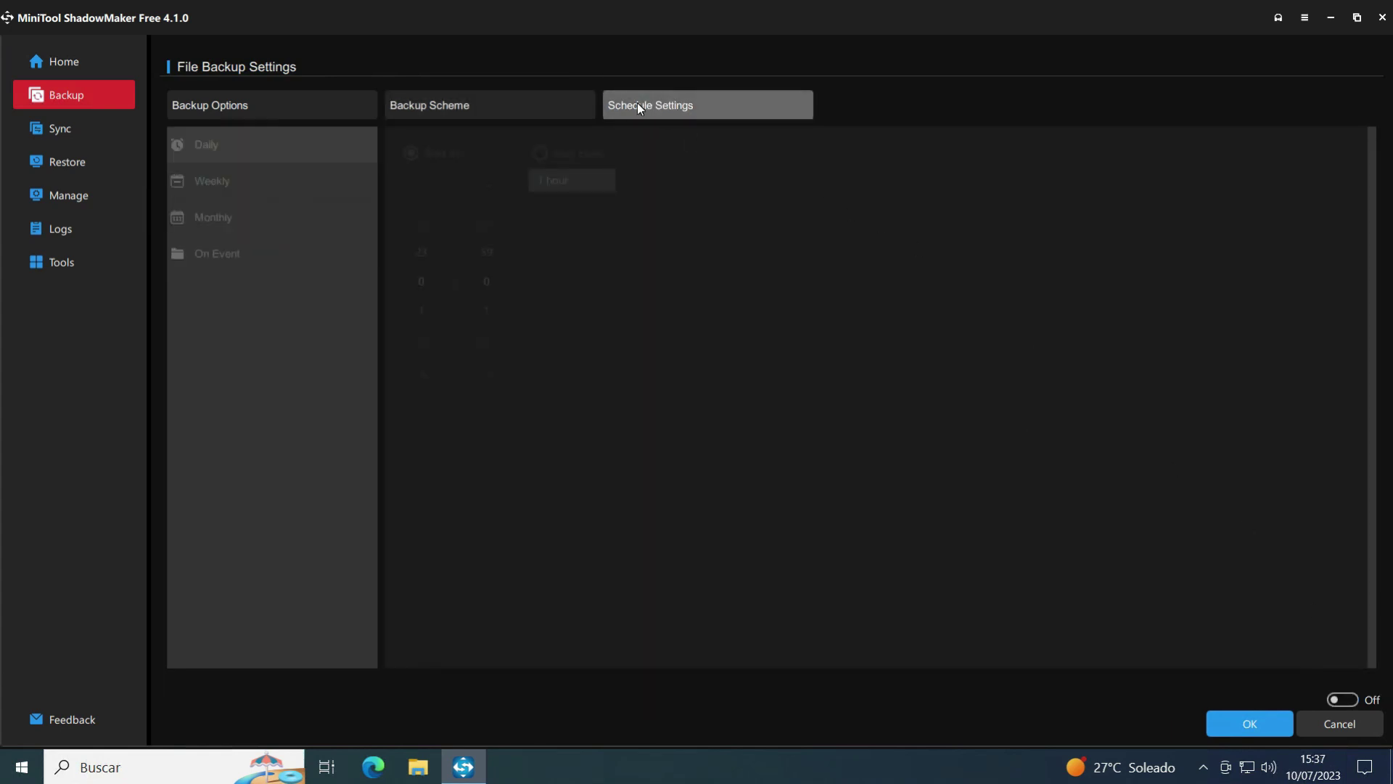
left_click(1344, 700)
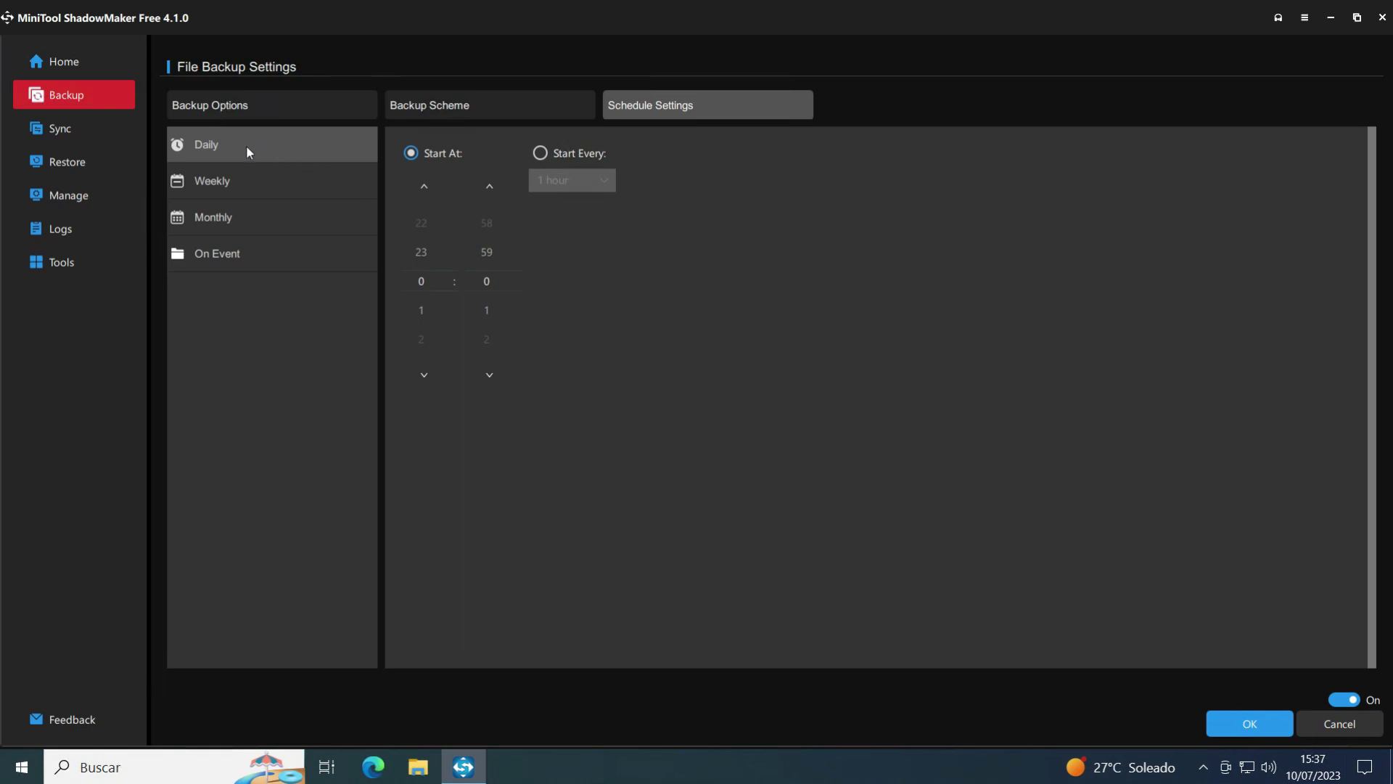
left_click(245, 183)
left_click(245, 212)
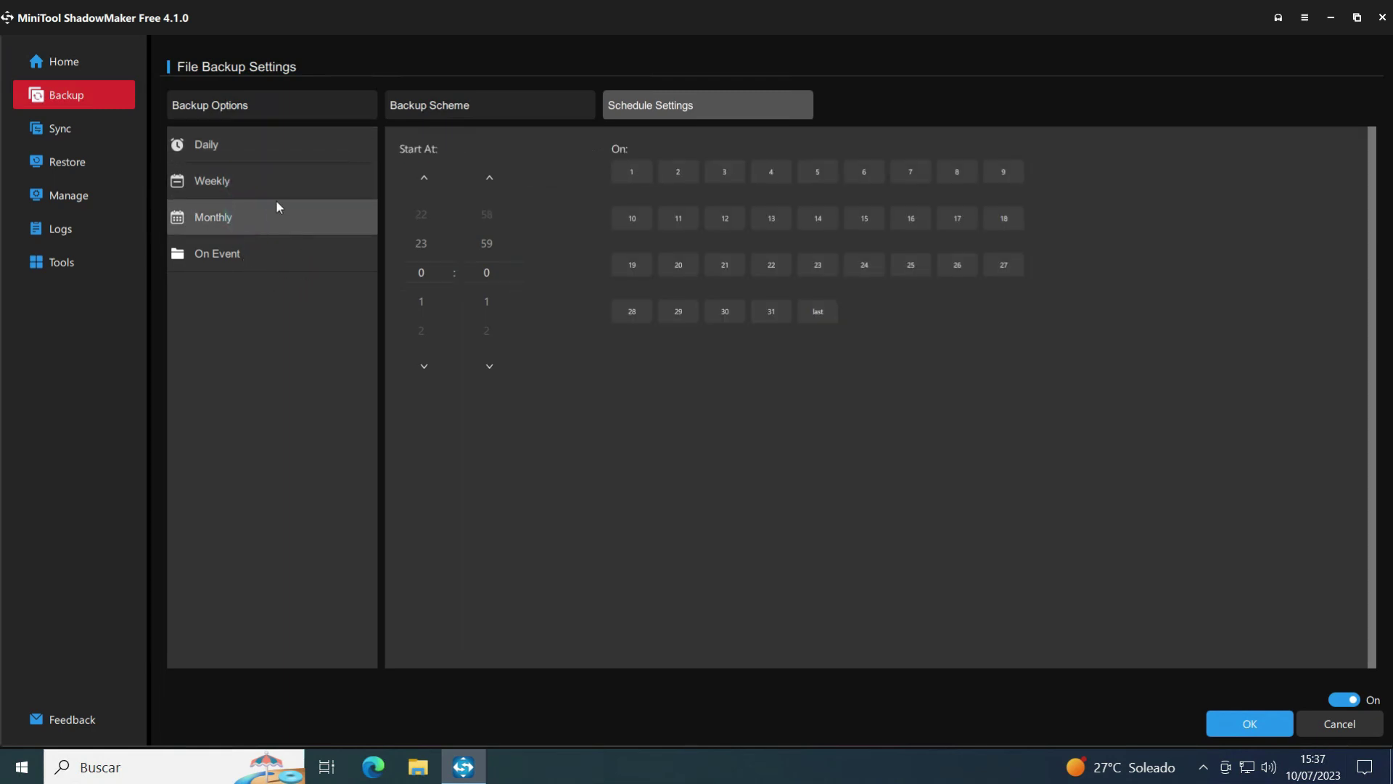
left_click(259, 180)
left_click(229, 150)
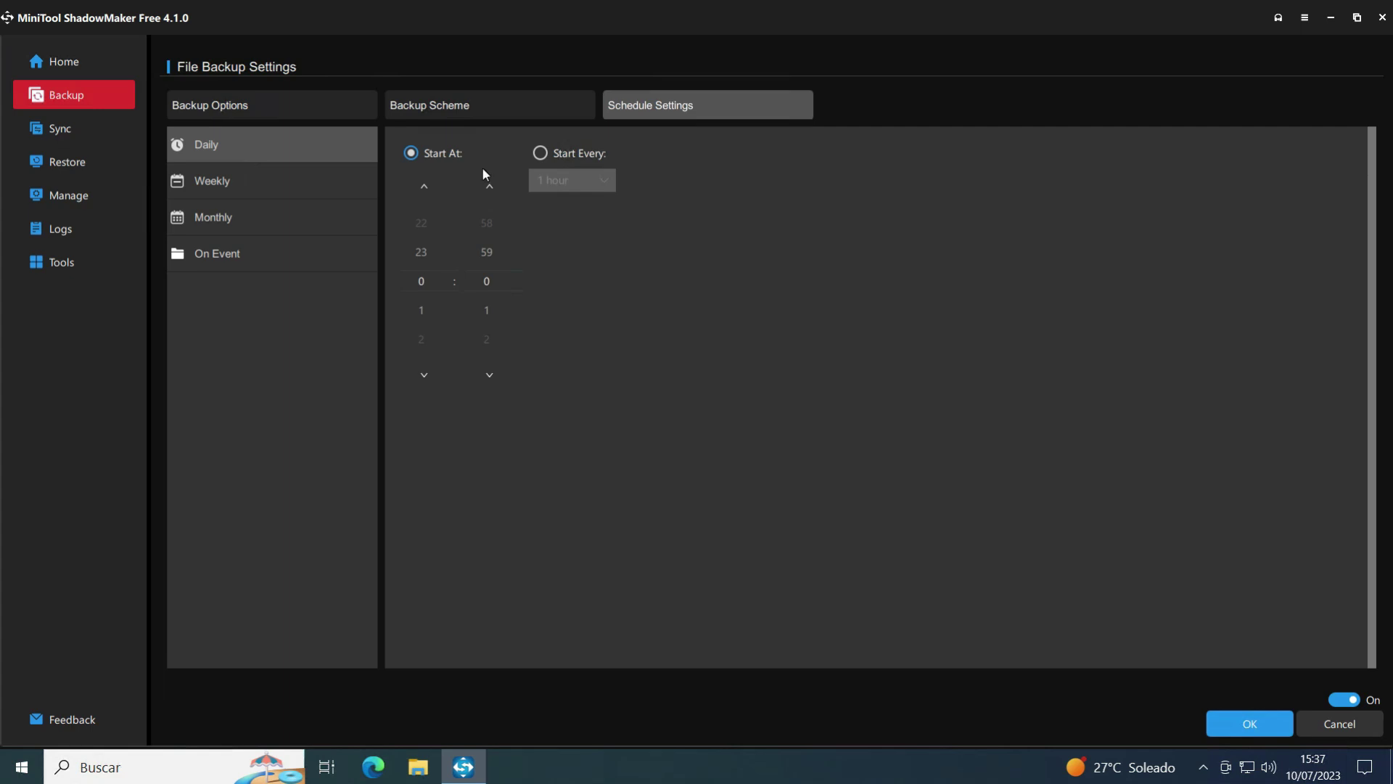
left_click(541, 154)
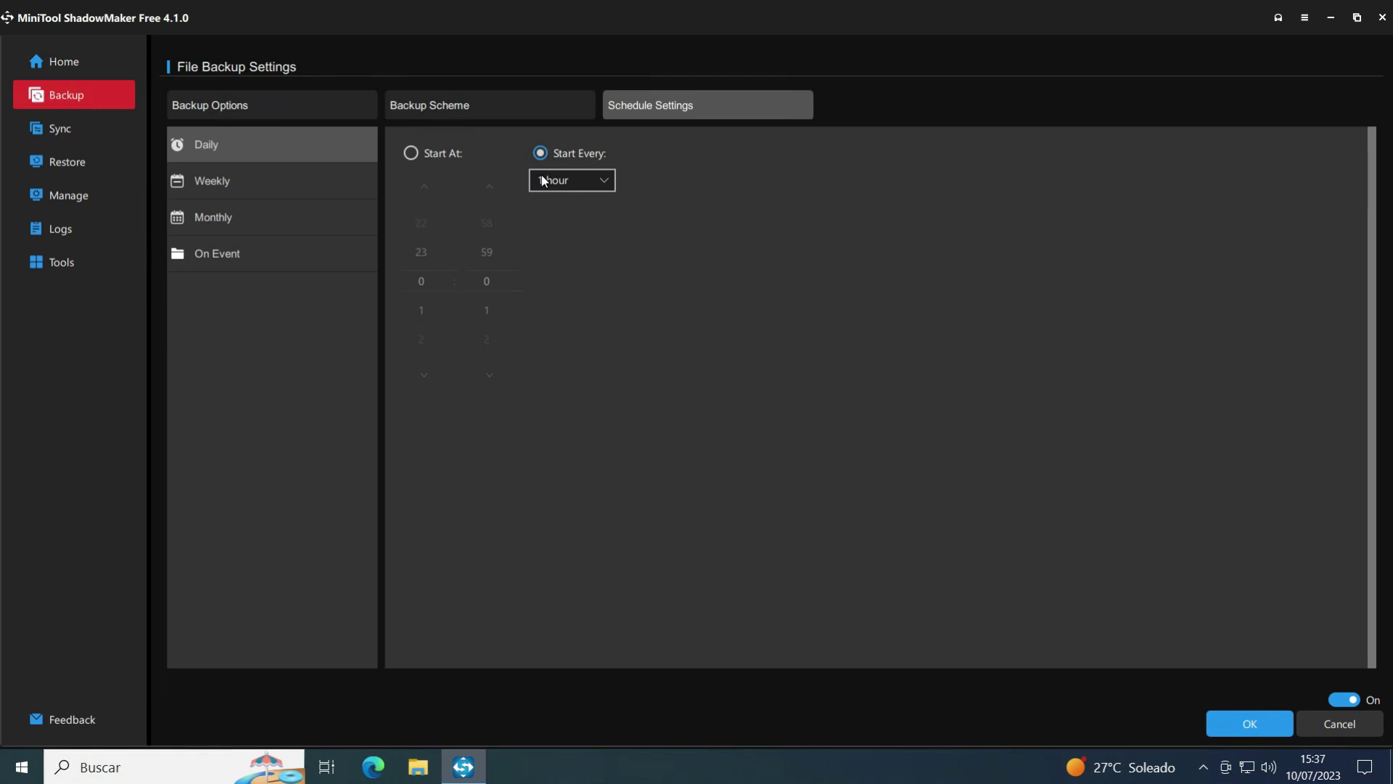
left_click(601, 187)
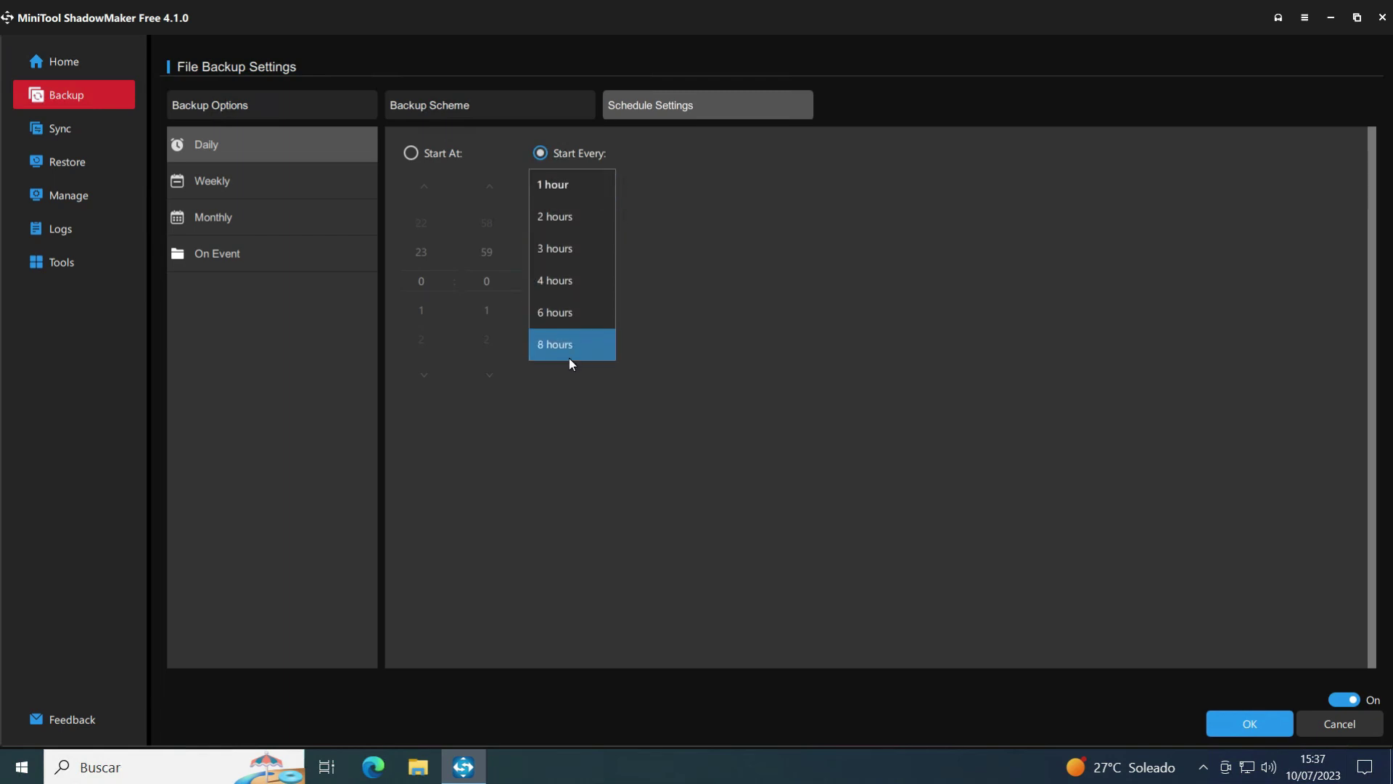
left_click(556, 190)
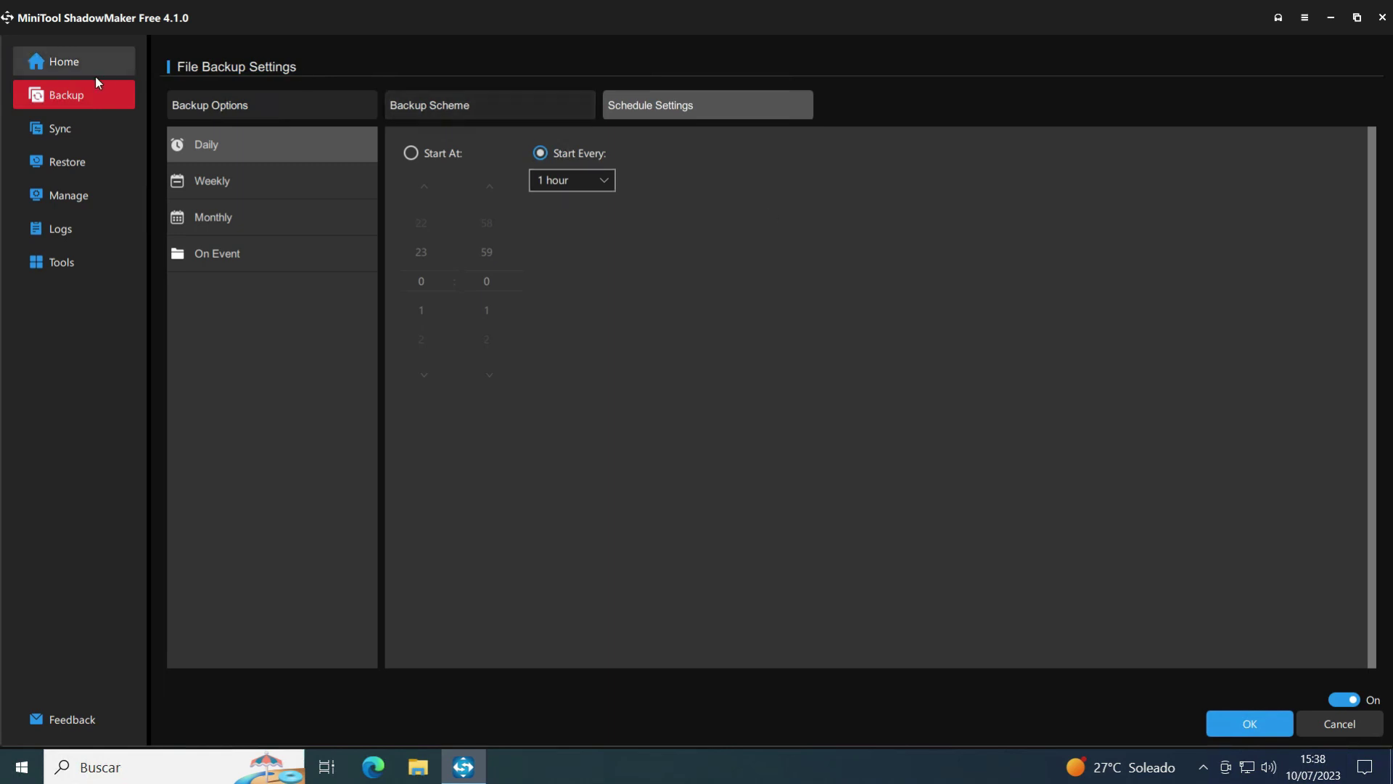
Step: Set the sync source to the Music folder in C:\Users\Usuario
left_click(62, 132)
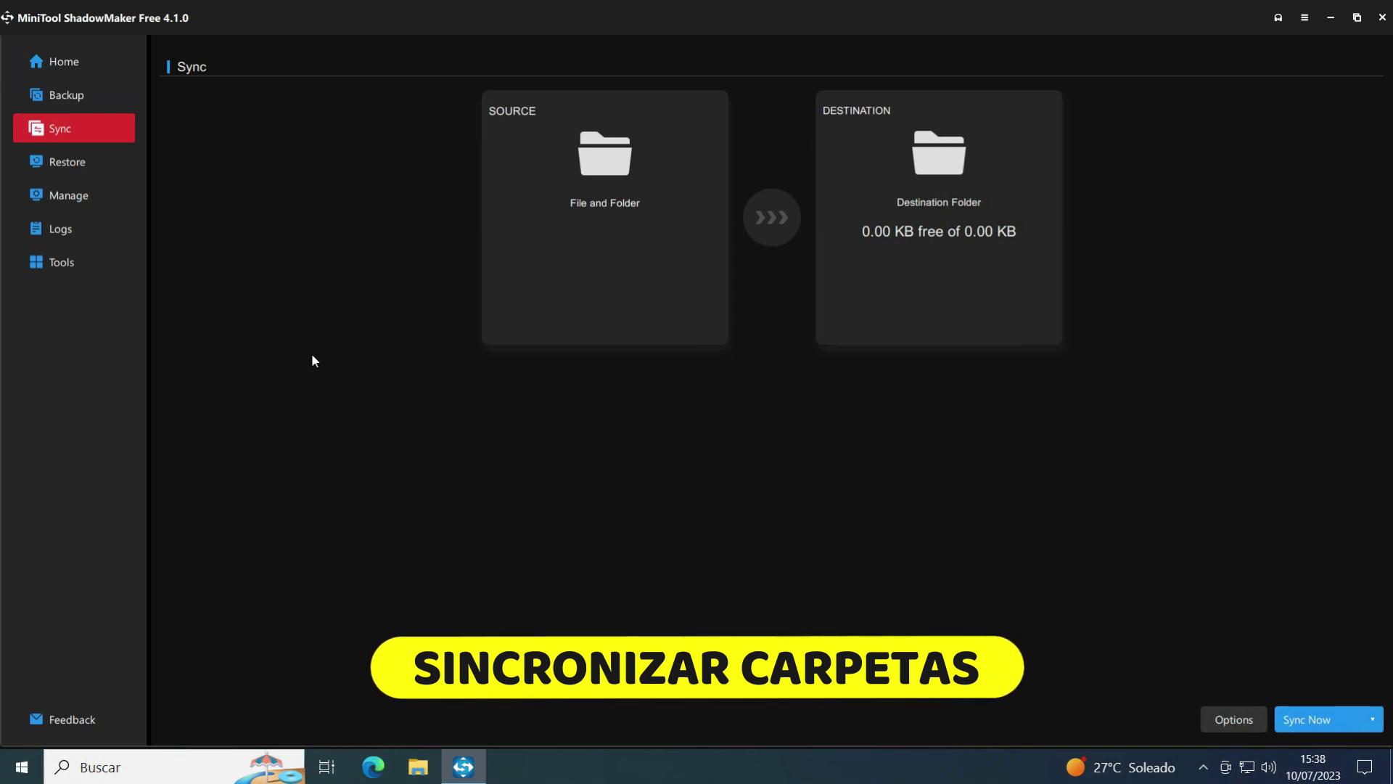
left_click(600, 180)
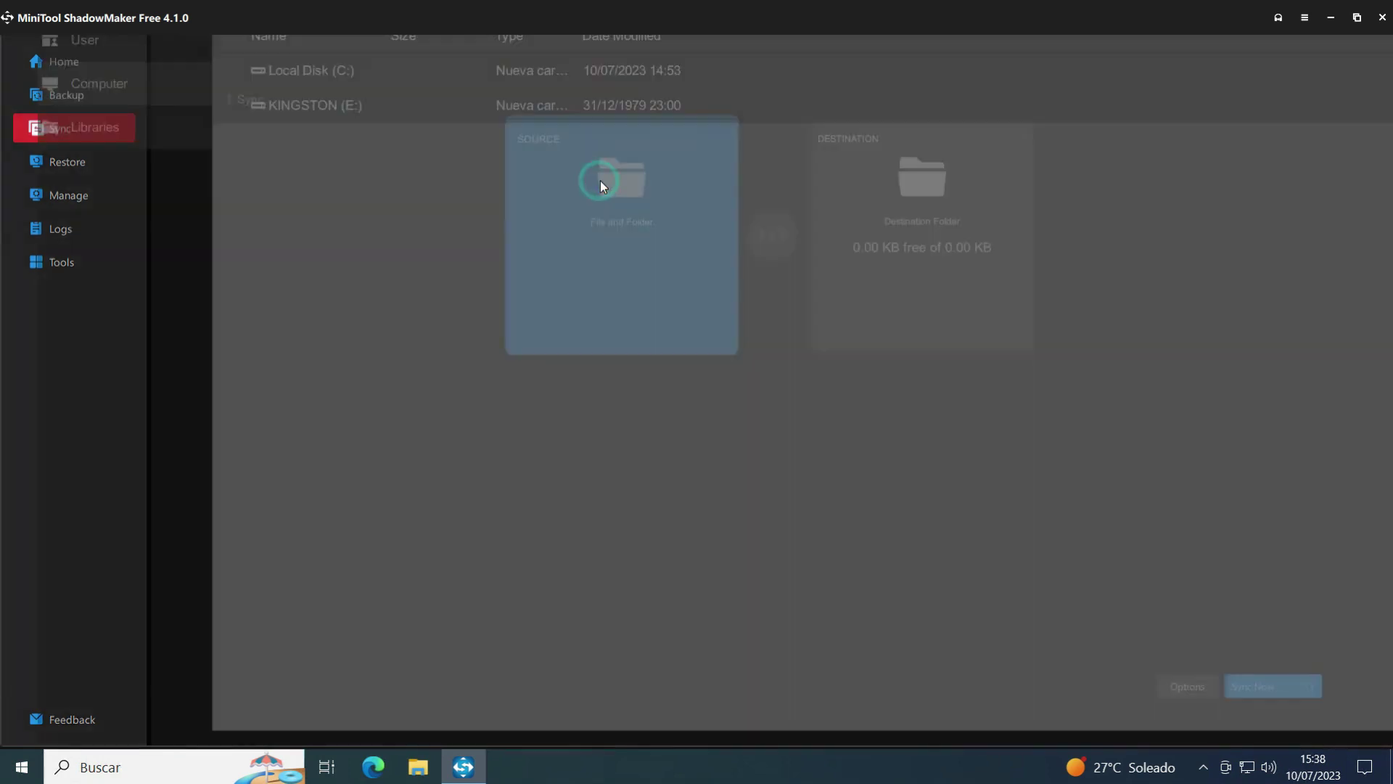
left_click(344, 120)
double_click(393, 125)
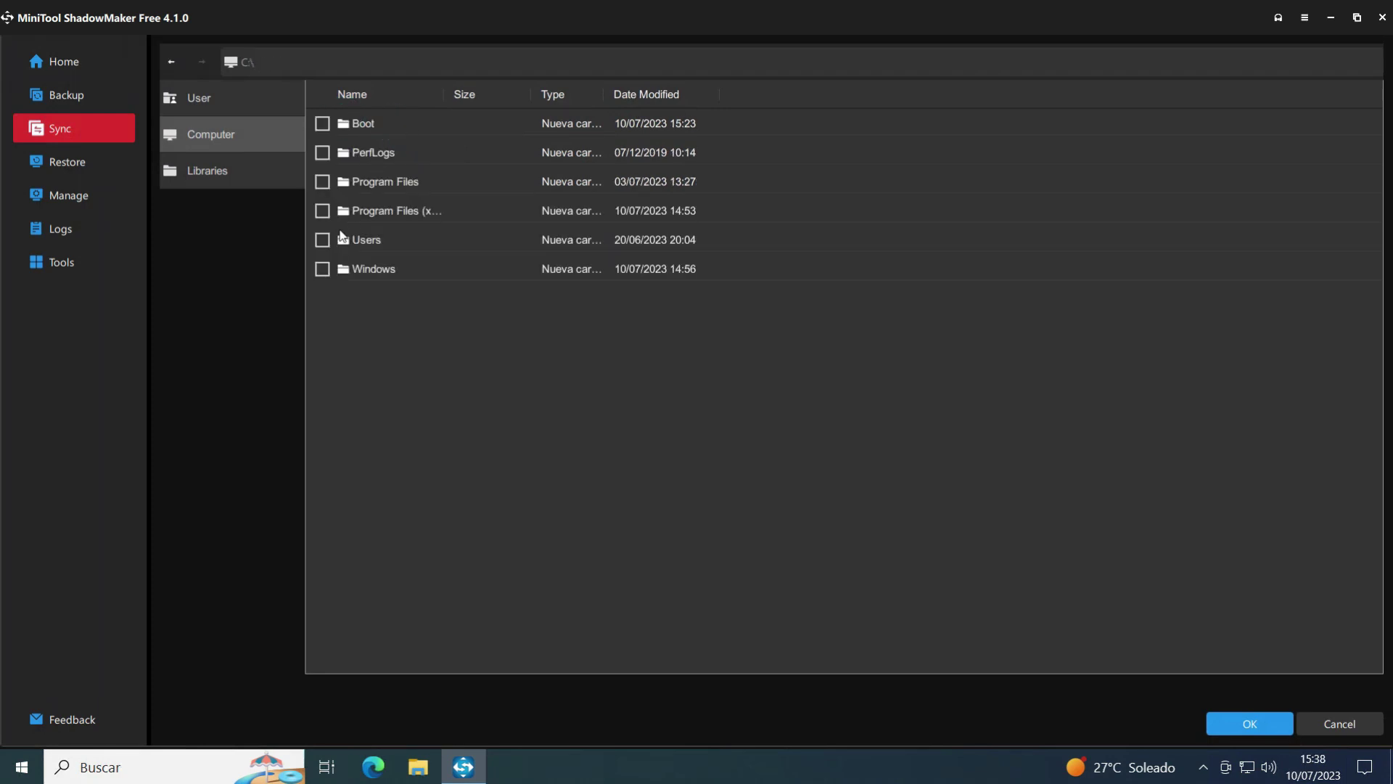
double_click(333, 239)
double_click(359, 155)
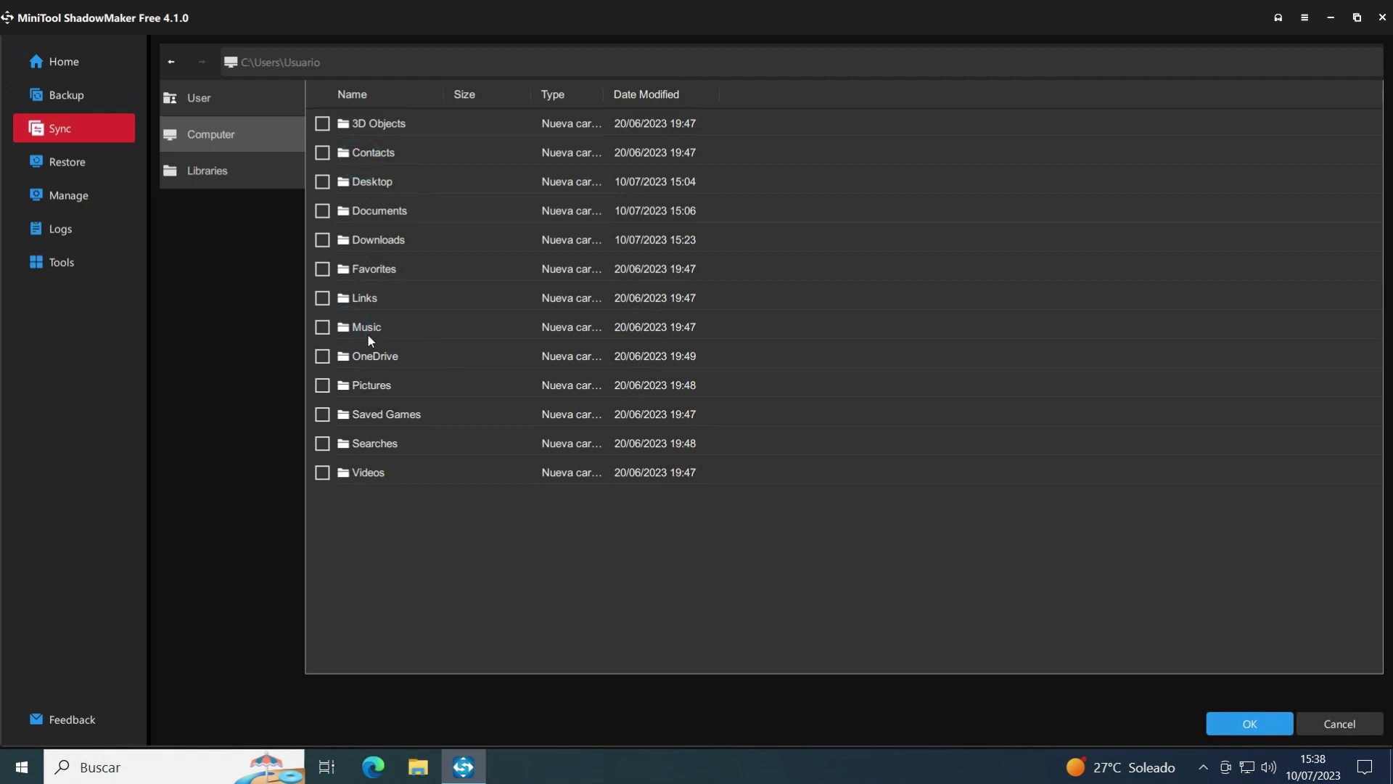
left_click(323, 327)
left_click(1244, 715)
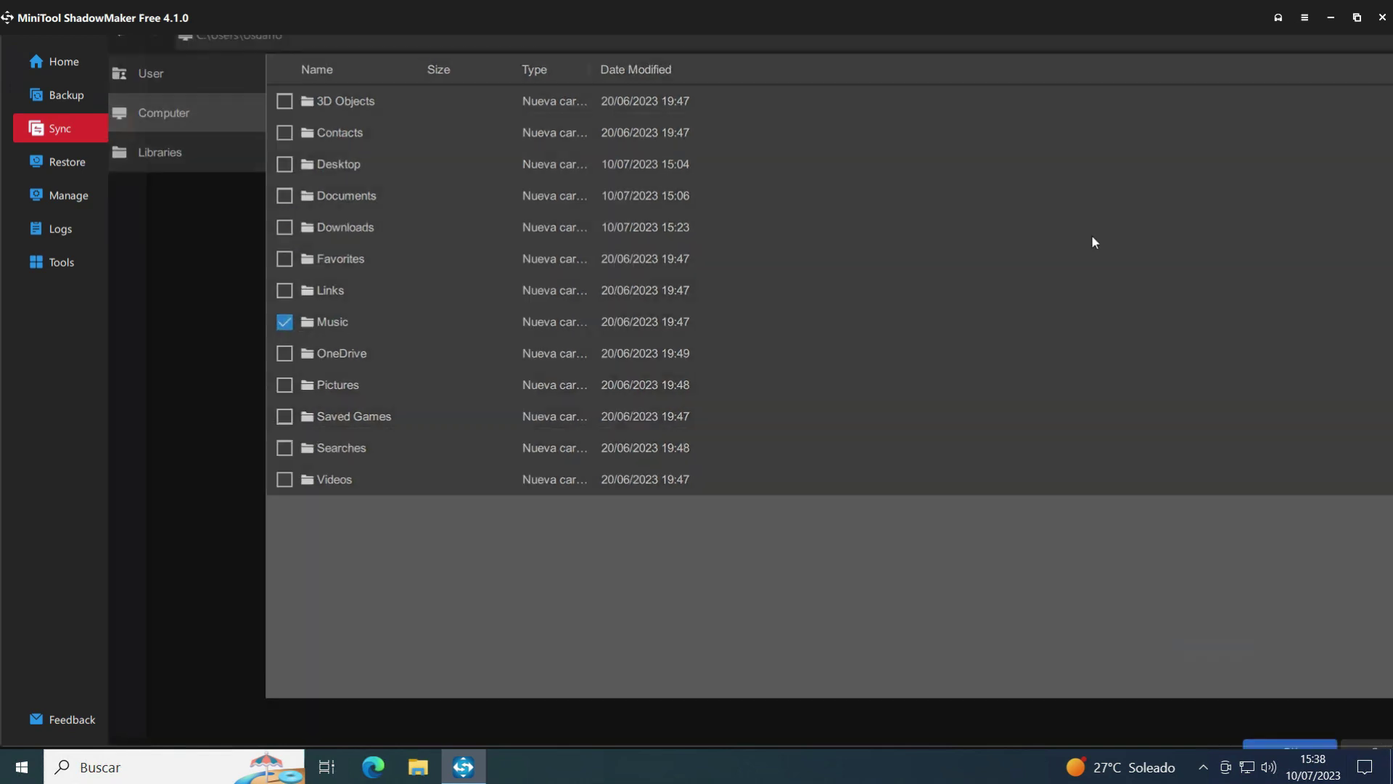
Step: Set the KINGSTON (E:) drive as the sync destination
left_click(917, 193)
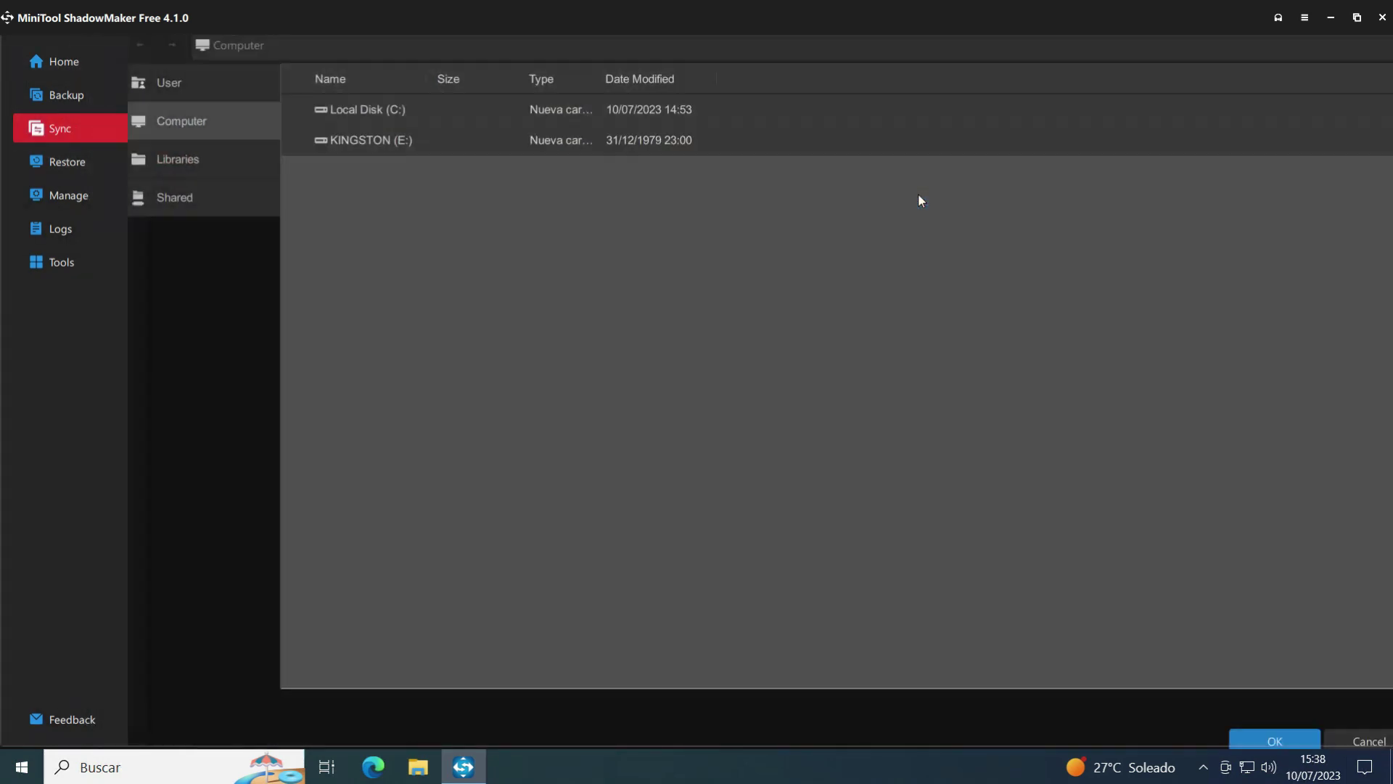
left_click(392, 154)
left_click(1240, 718)
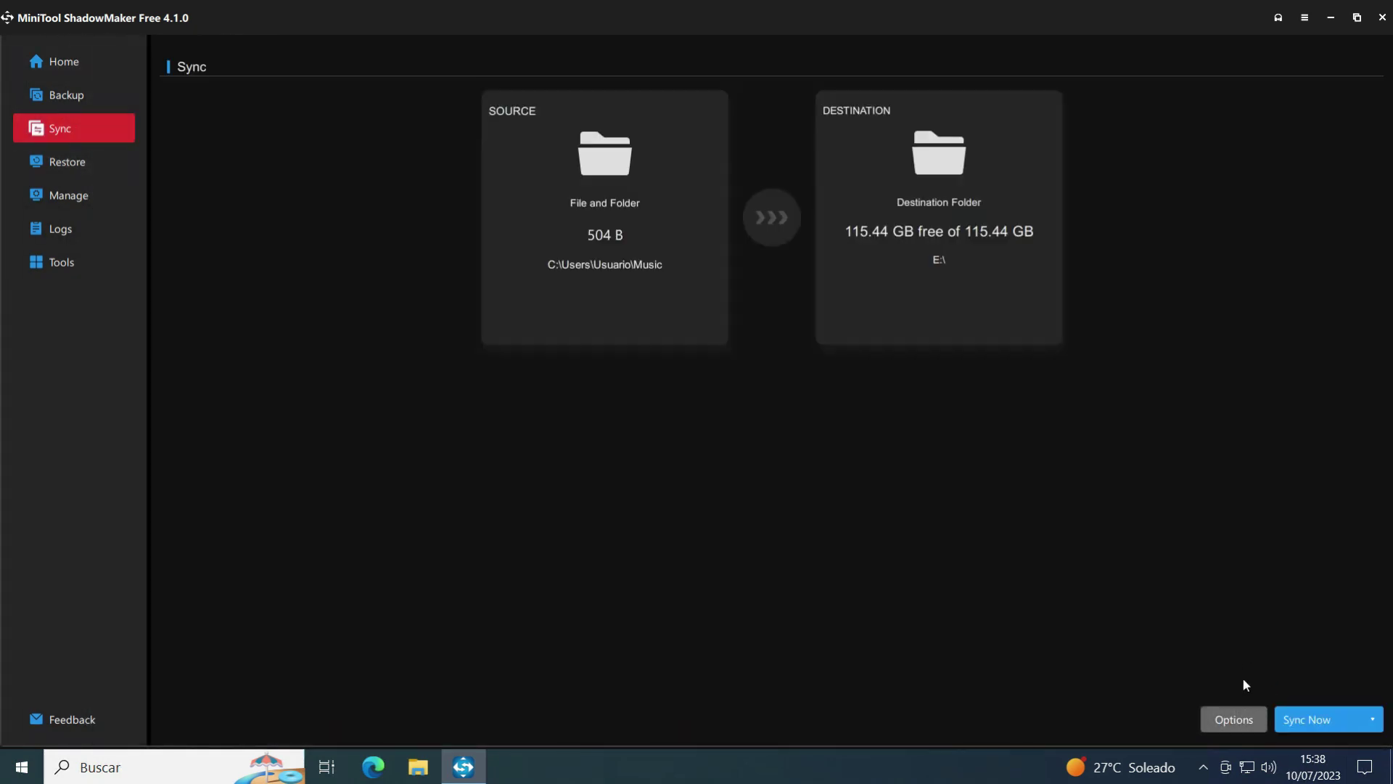
Step: Review the file sync comparison options, then enable a daily sync schedule starting every 1 hour
left_click(1223, 725)
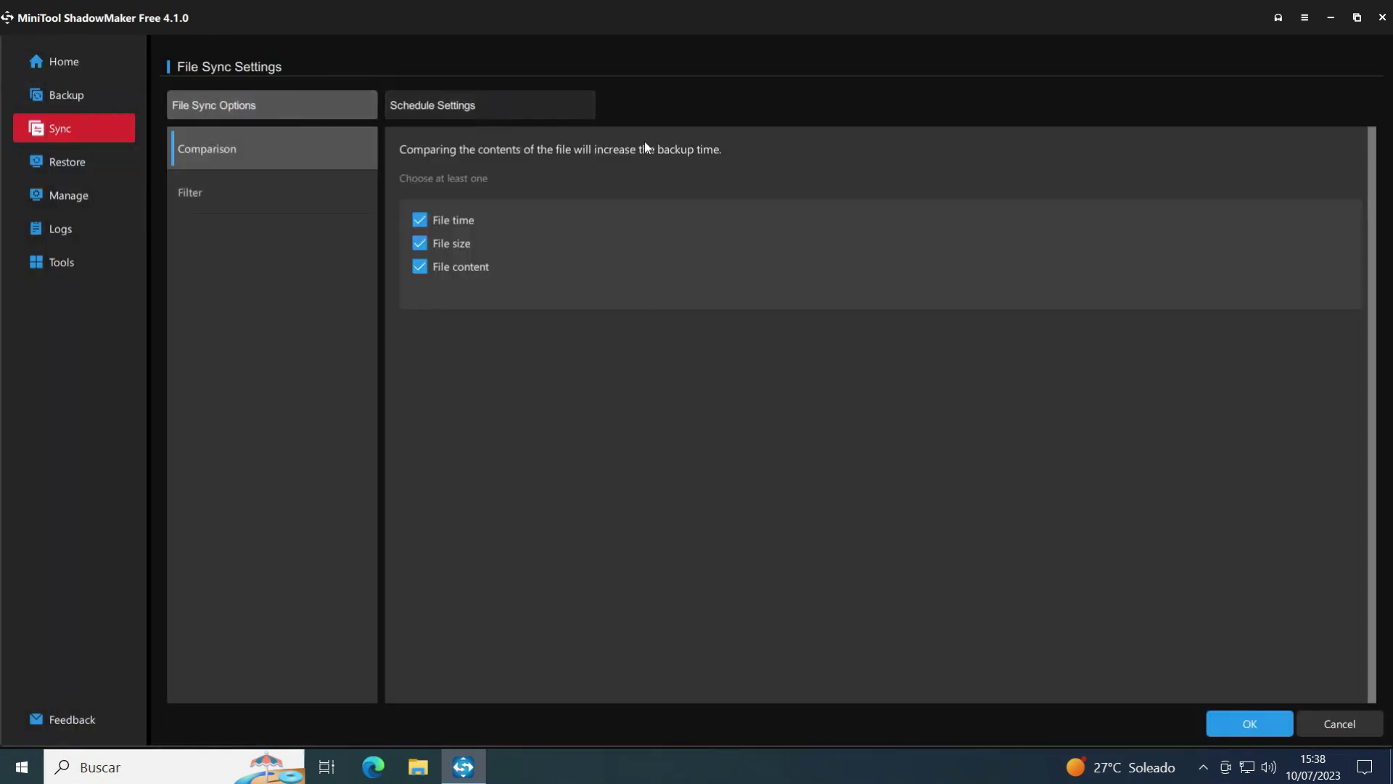
left_click(458, 105)
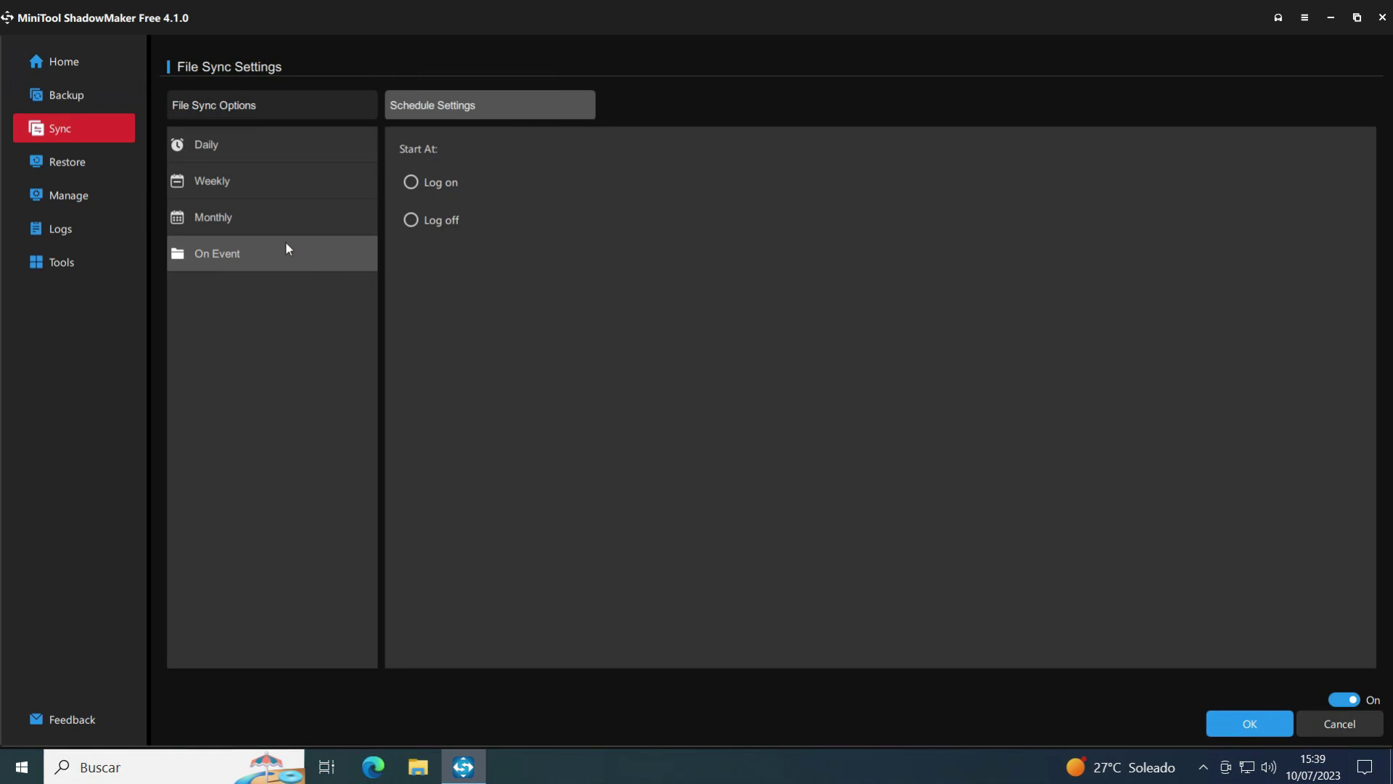
left_click(243, 155)
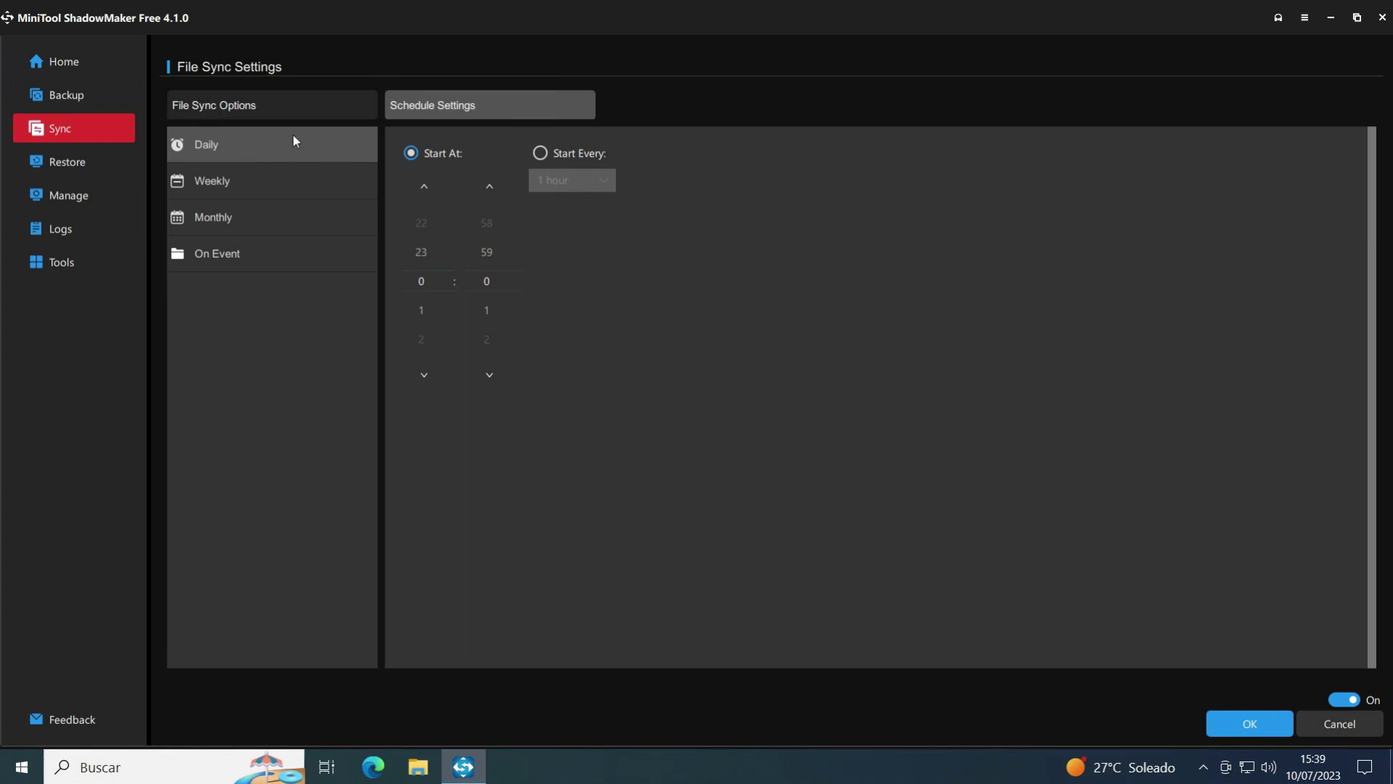
left_click(538, 154)
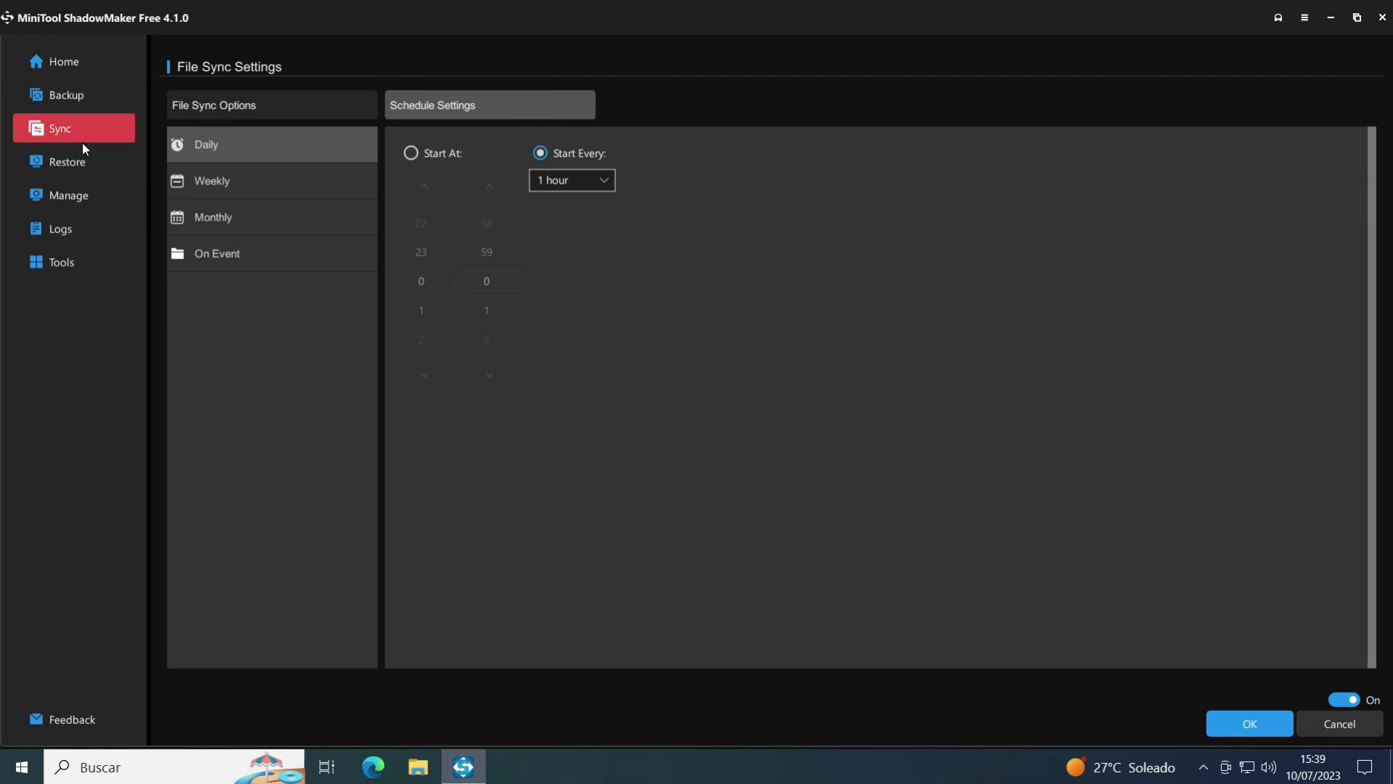
Step: Examine the backups available for restoring and the backup types offered for the existing file and drive backup tasks
left_click(66, 160)
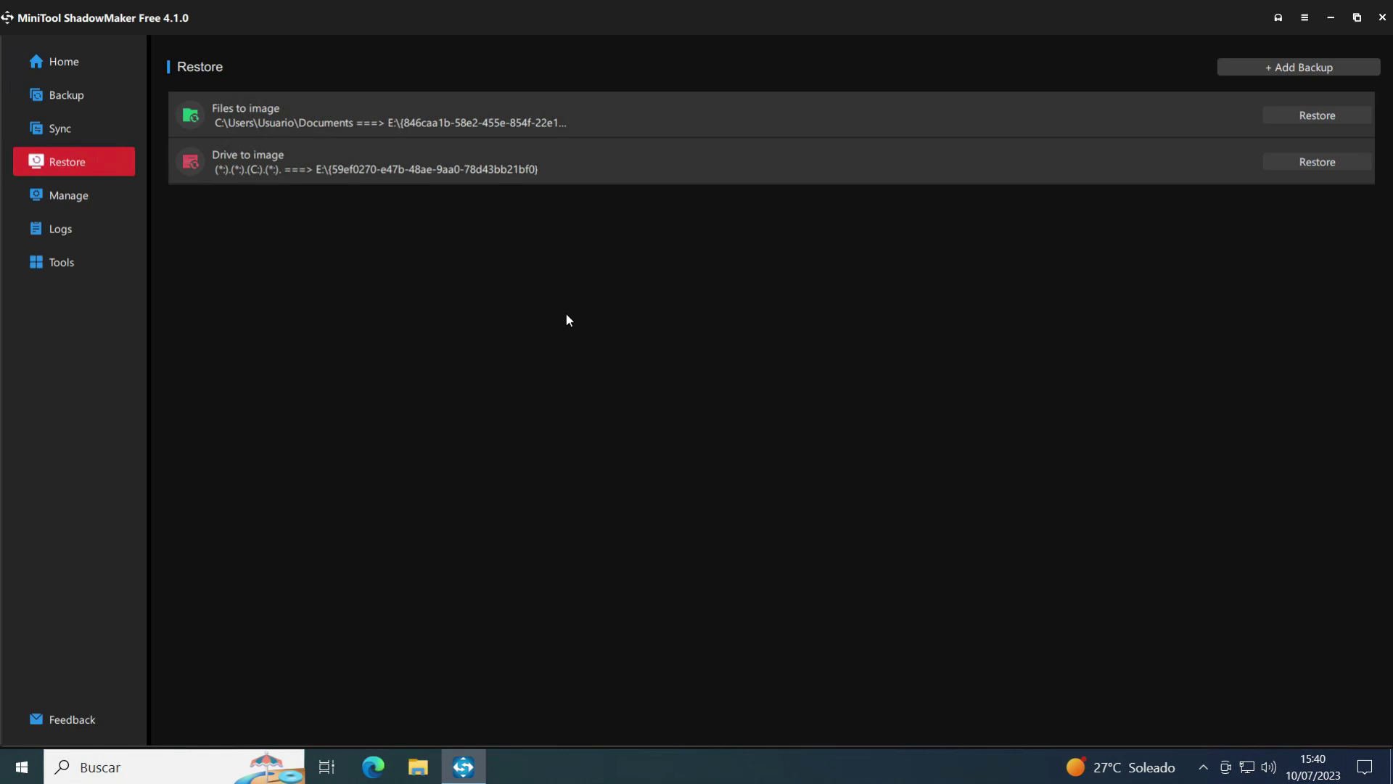
left_click(43, 195)
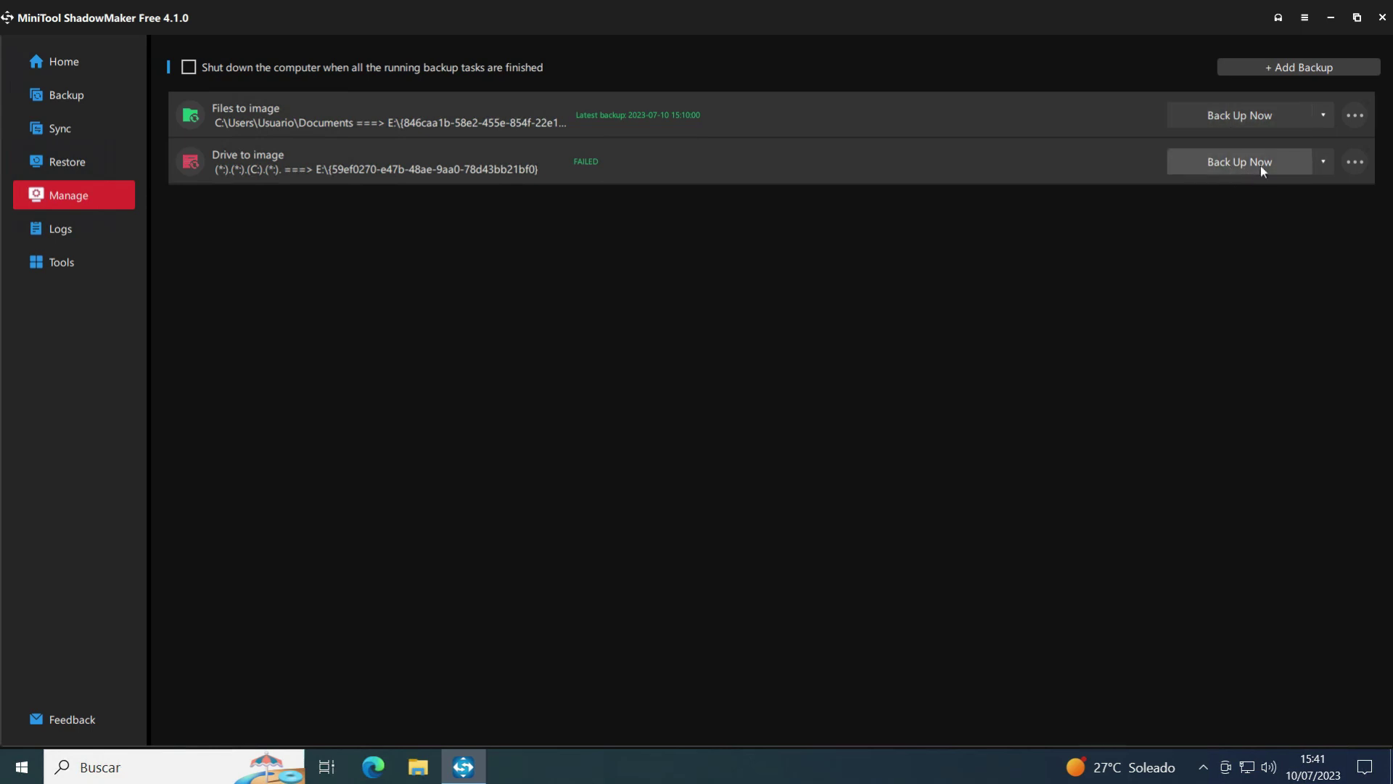
left_click(1325, 117)
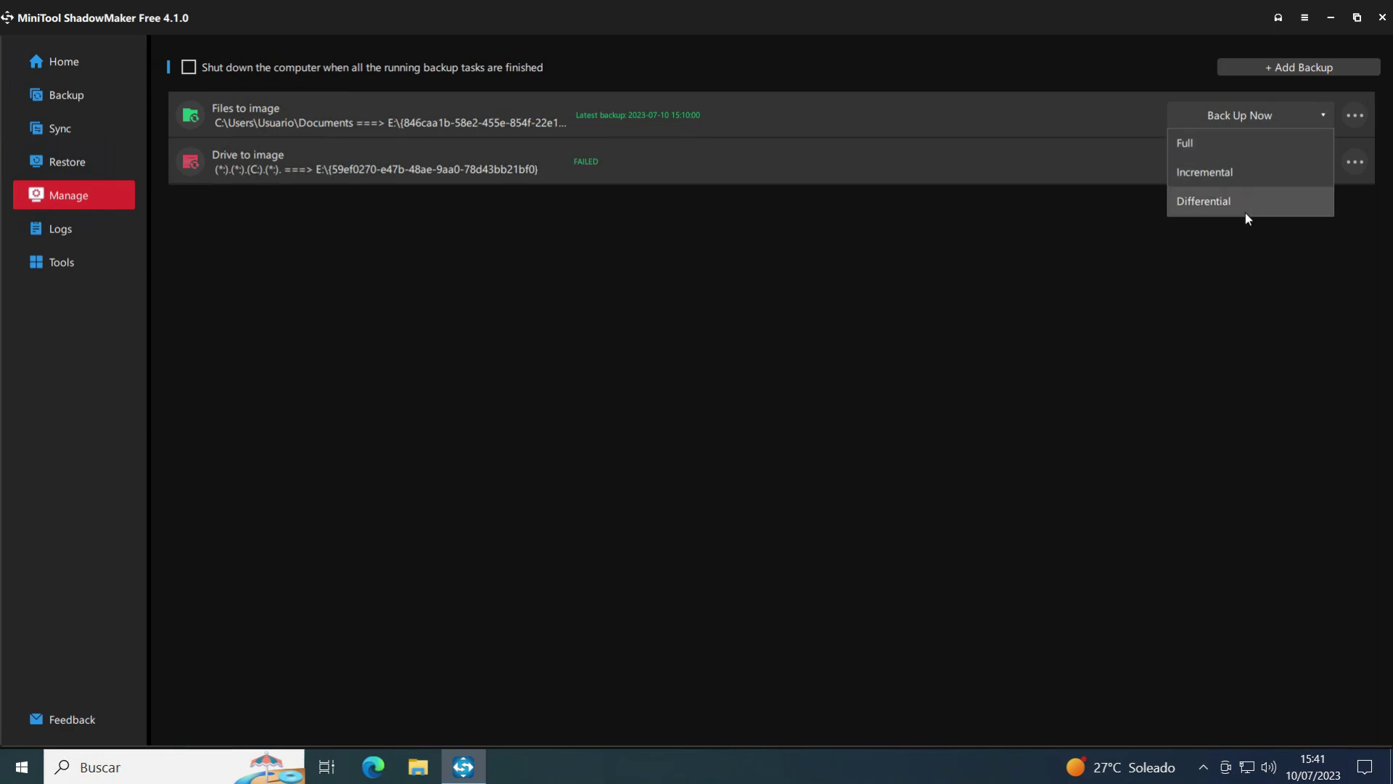
left_click(1325, 164)
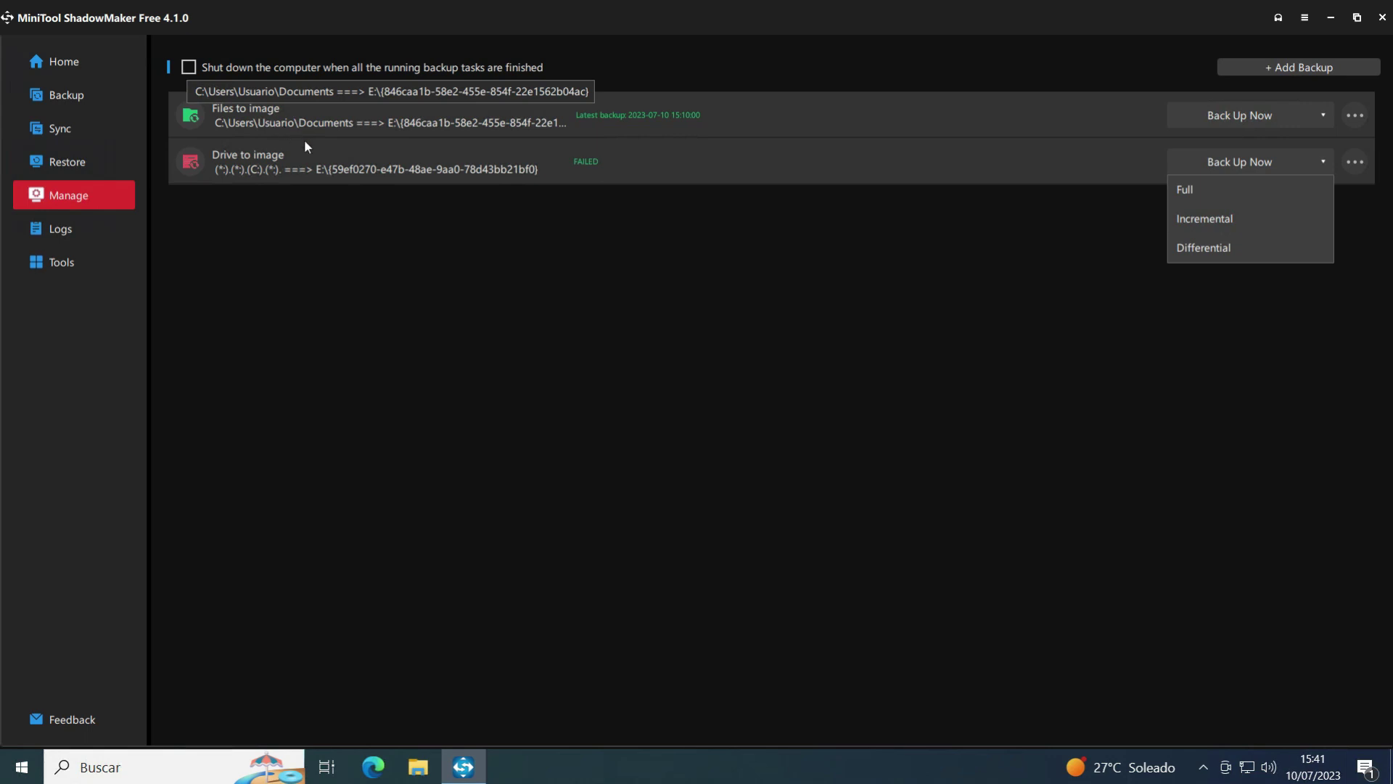
left_click(1099, 478)
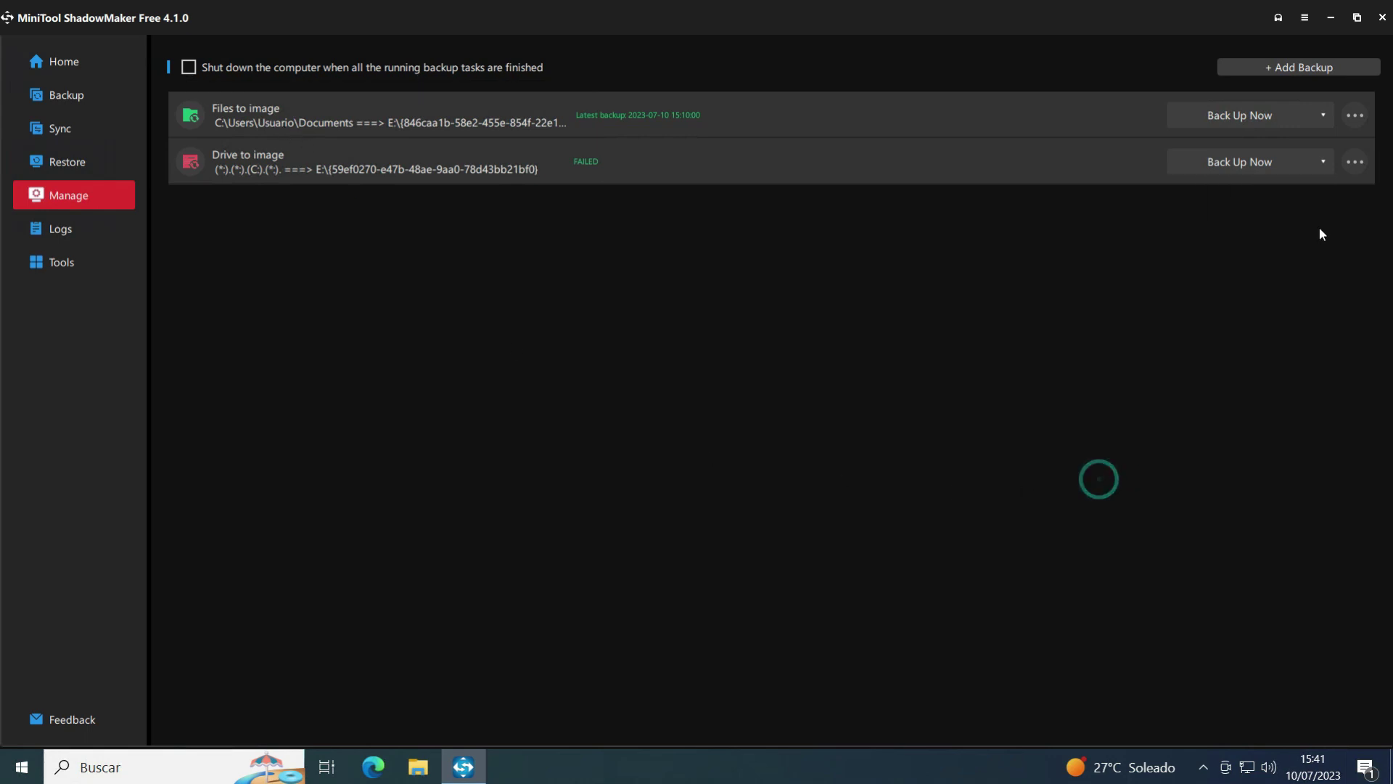
Step: Examine the management actions for the file backup task and the execution logs of all tasks
left_click(1355, 117)
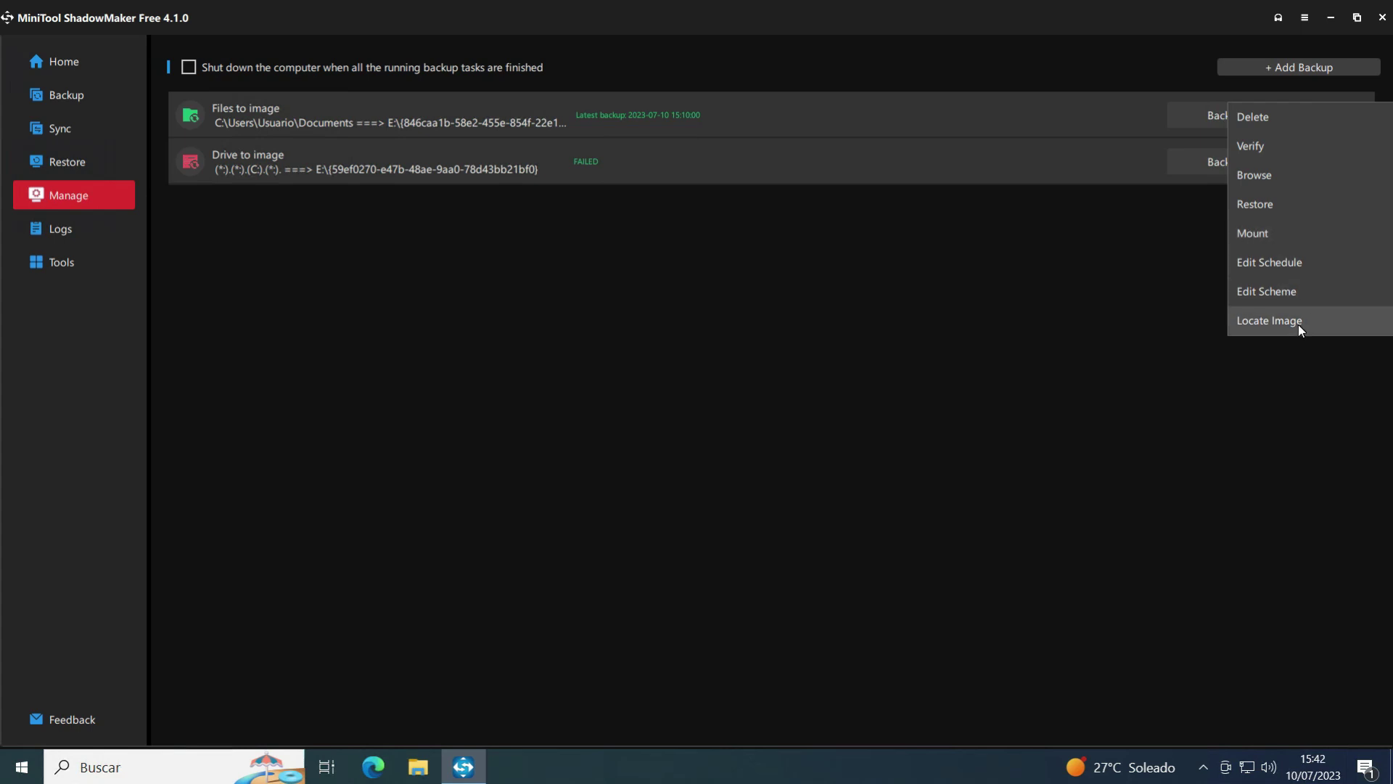
left_click(98, 228)
left_click(98, 229)
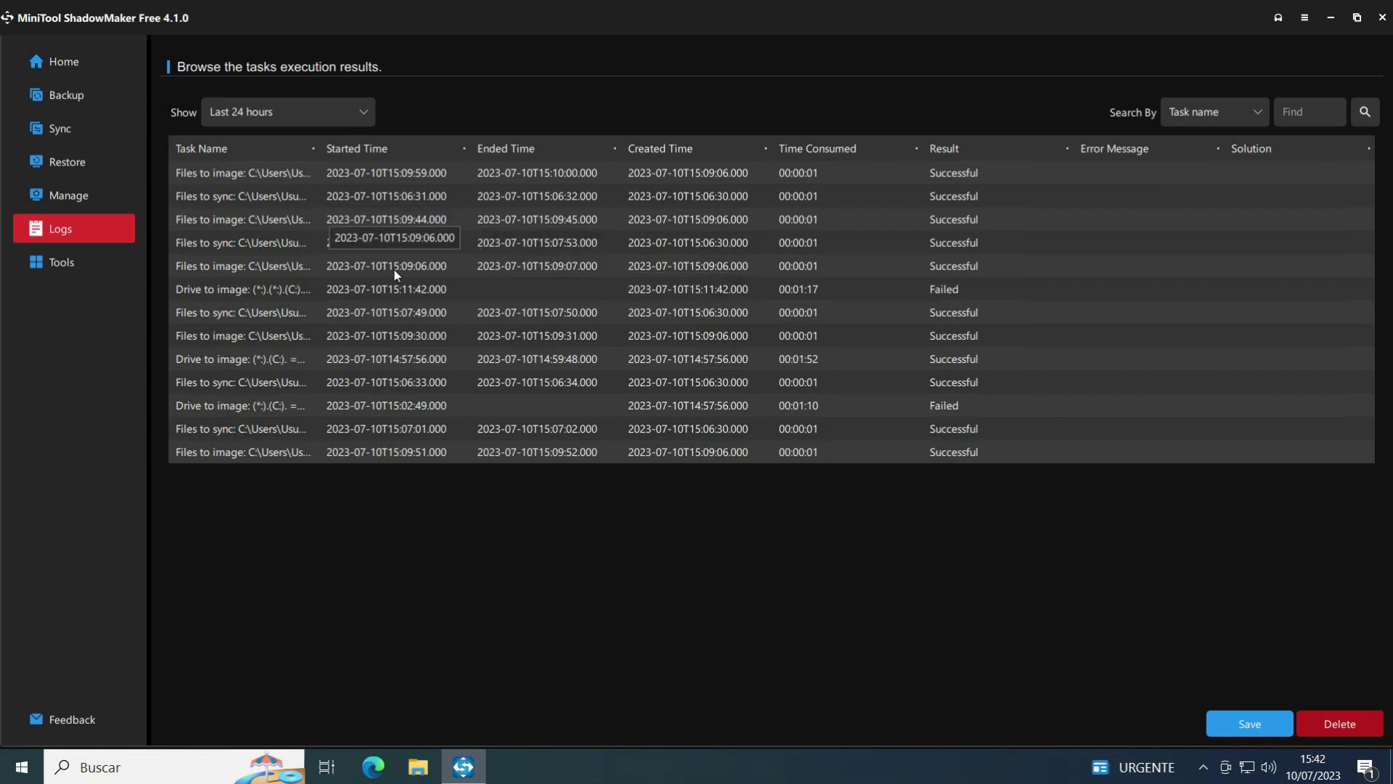
Step: Clone the 60 GB VMware disk to the 115.47 GB Kingston DataTraveler disk, accepting the destruction of the target's data
left_click(72, 260)
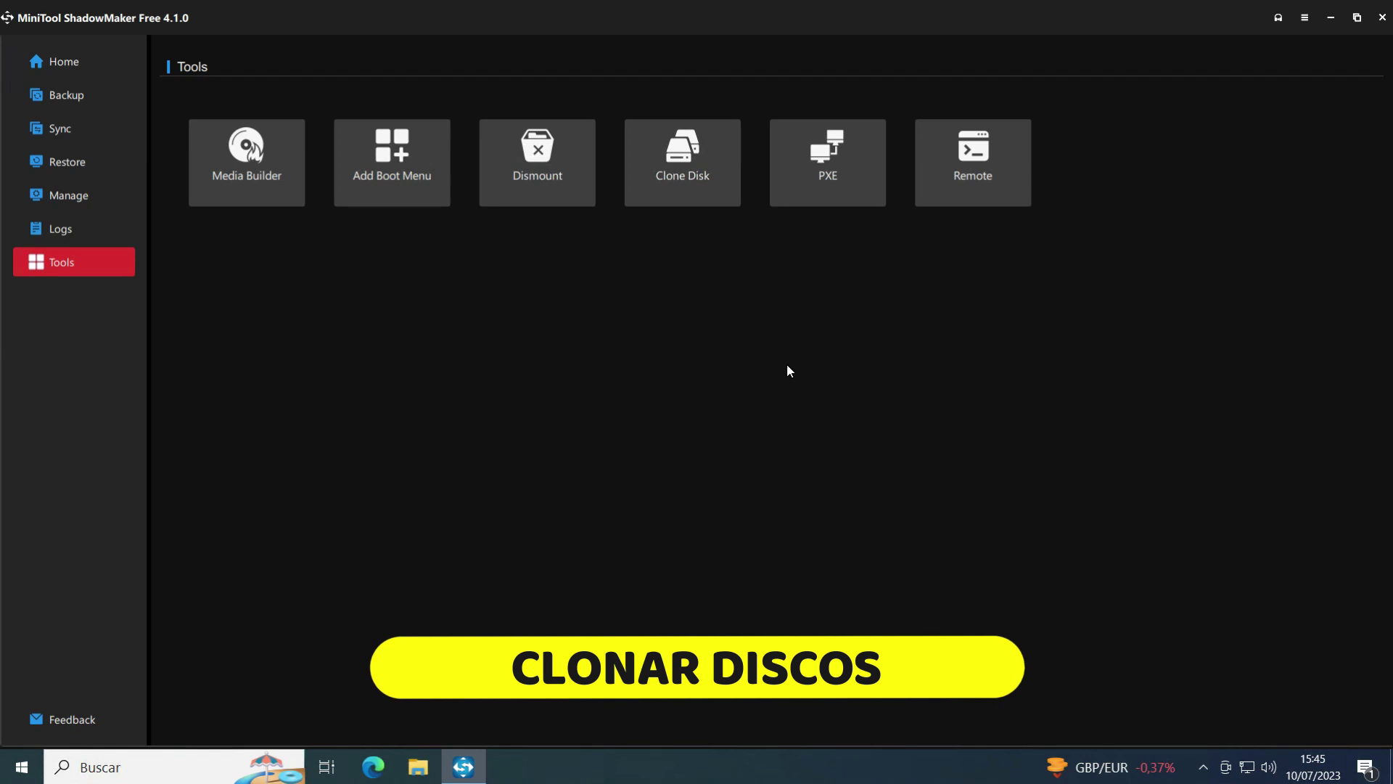
left_click(707, 165)
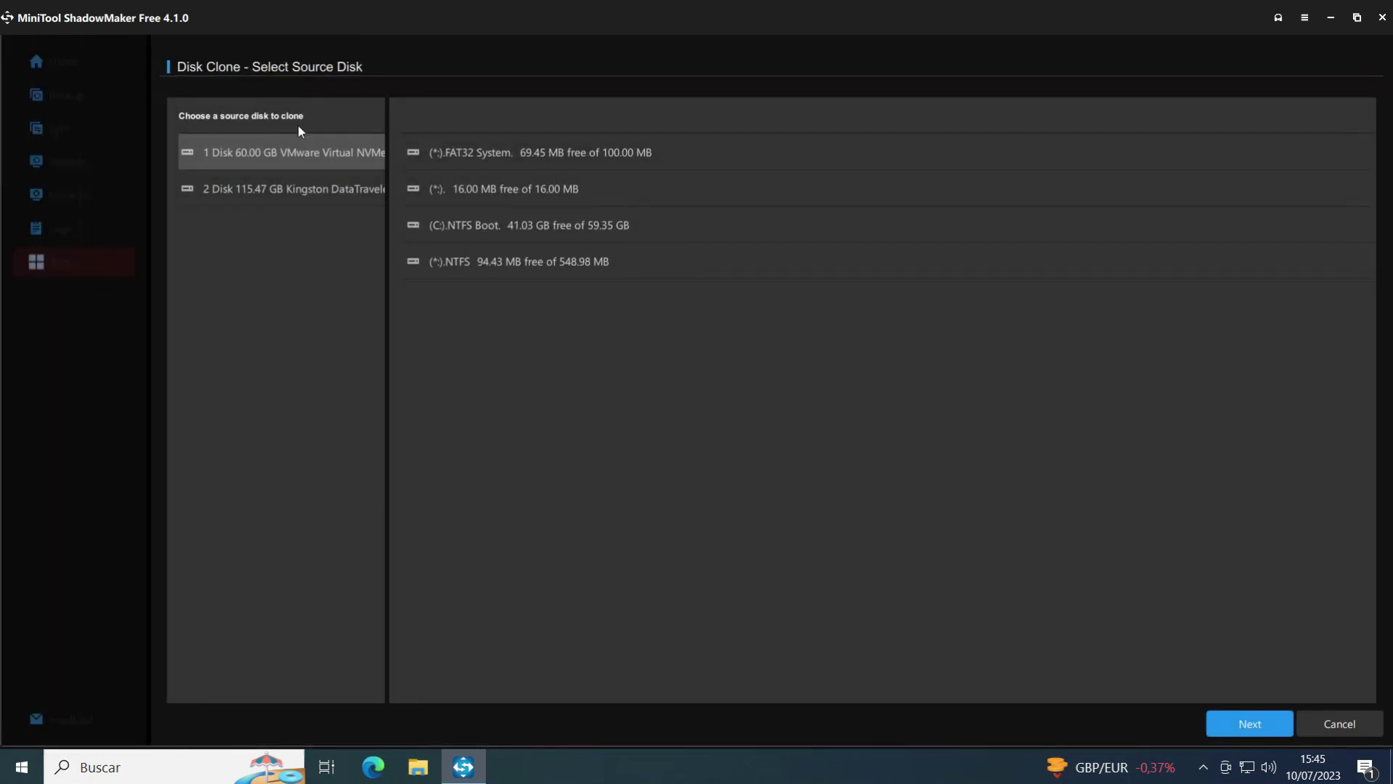
left_click(256, 155)
left_click(1264, 725)
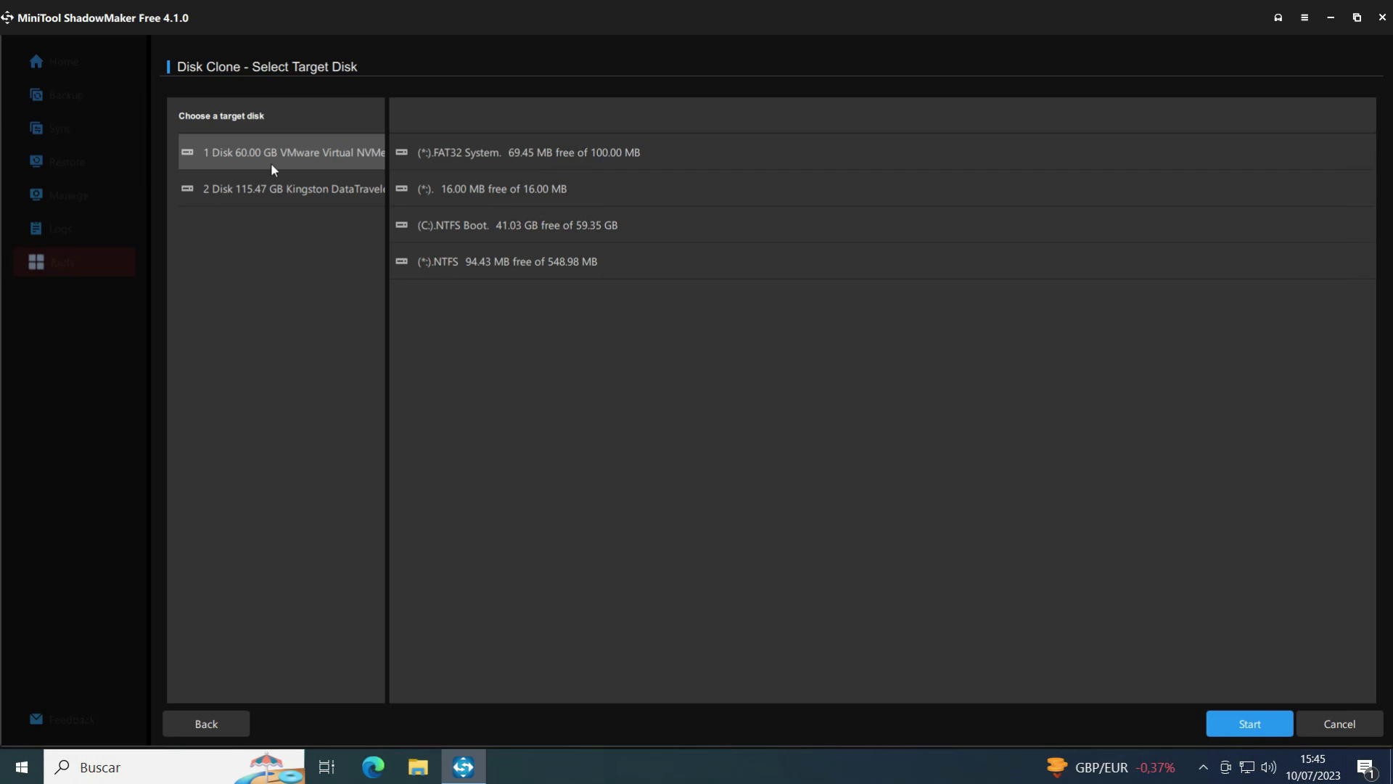
left_click(215, 188)
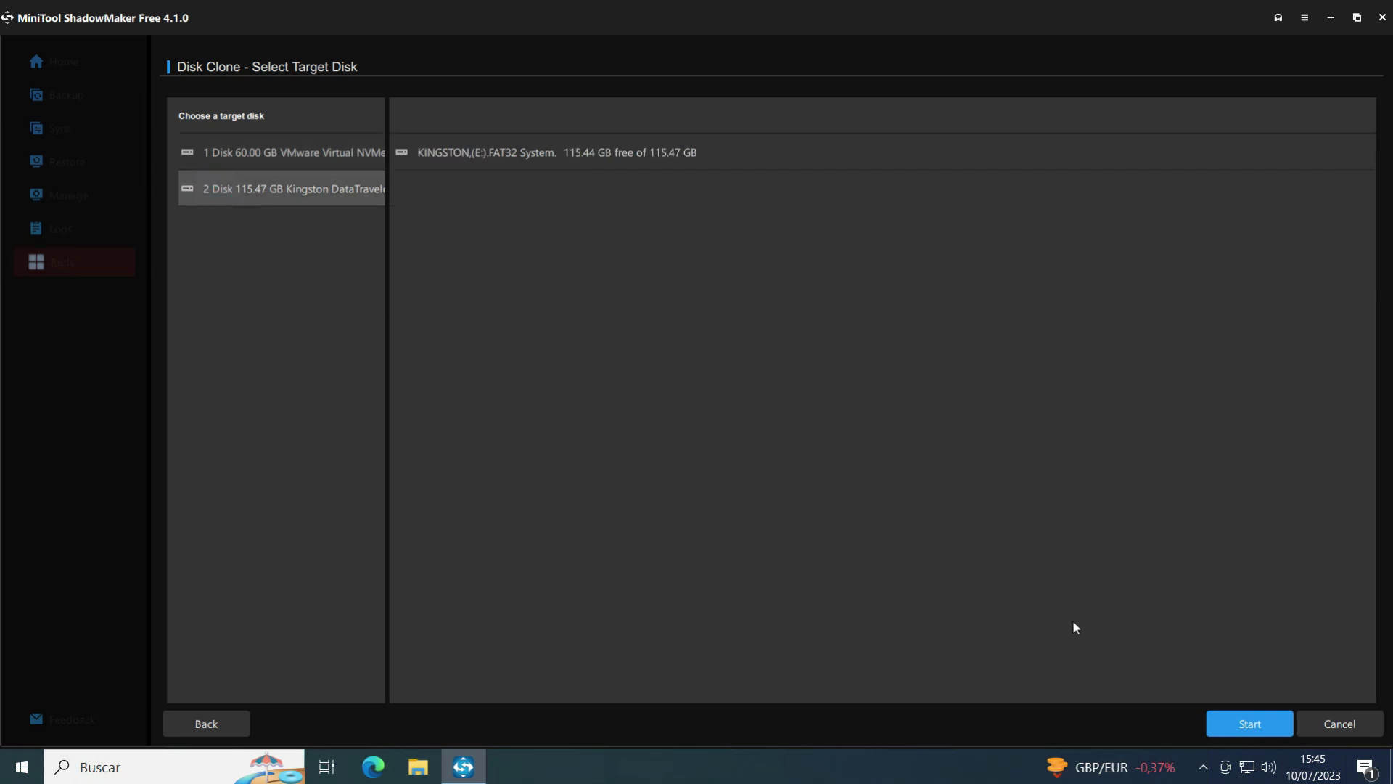
left_click(1269, 716)
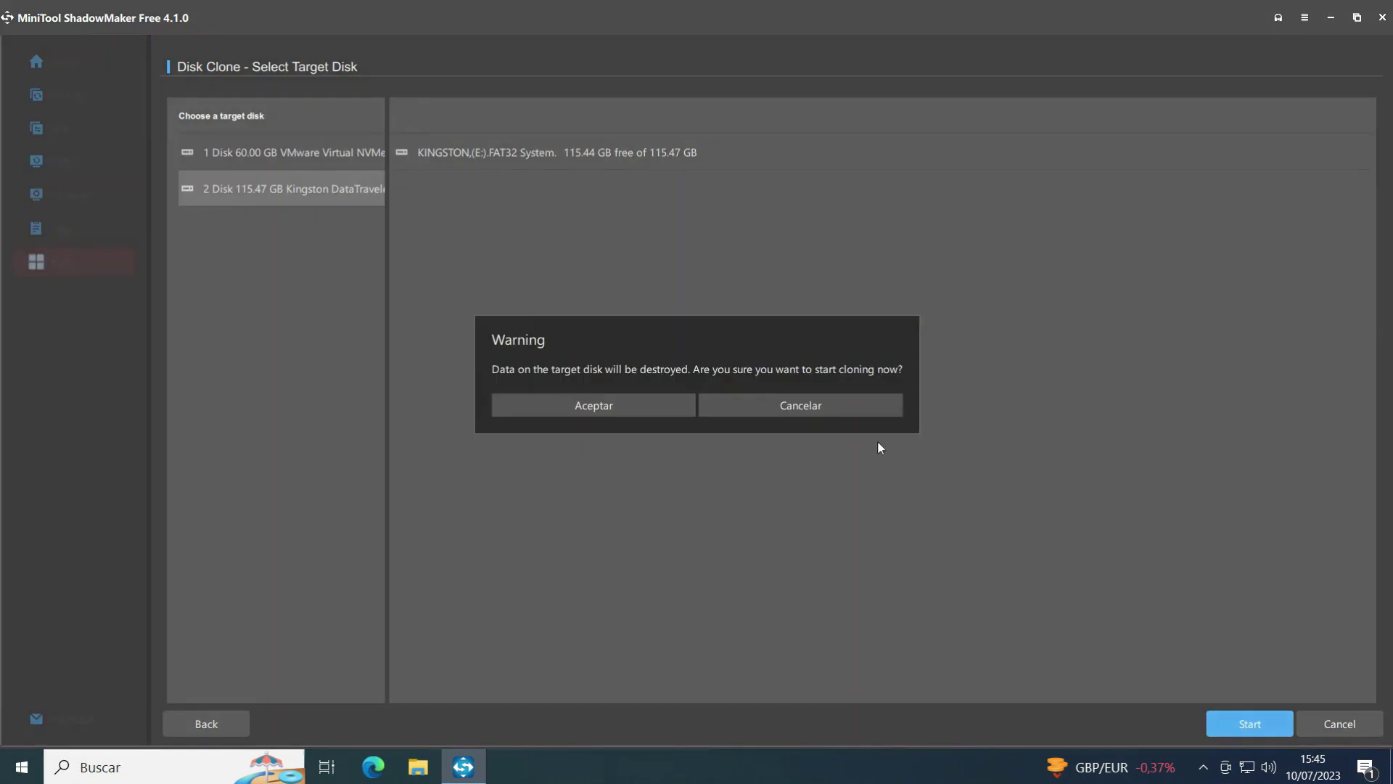
left_click(614, 411)
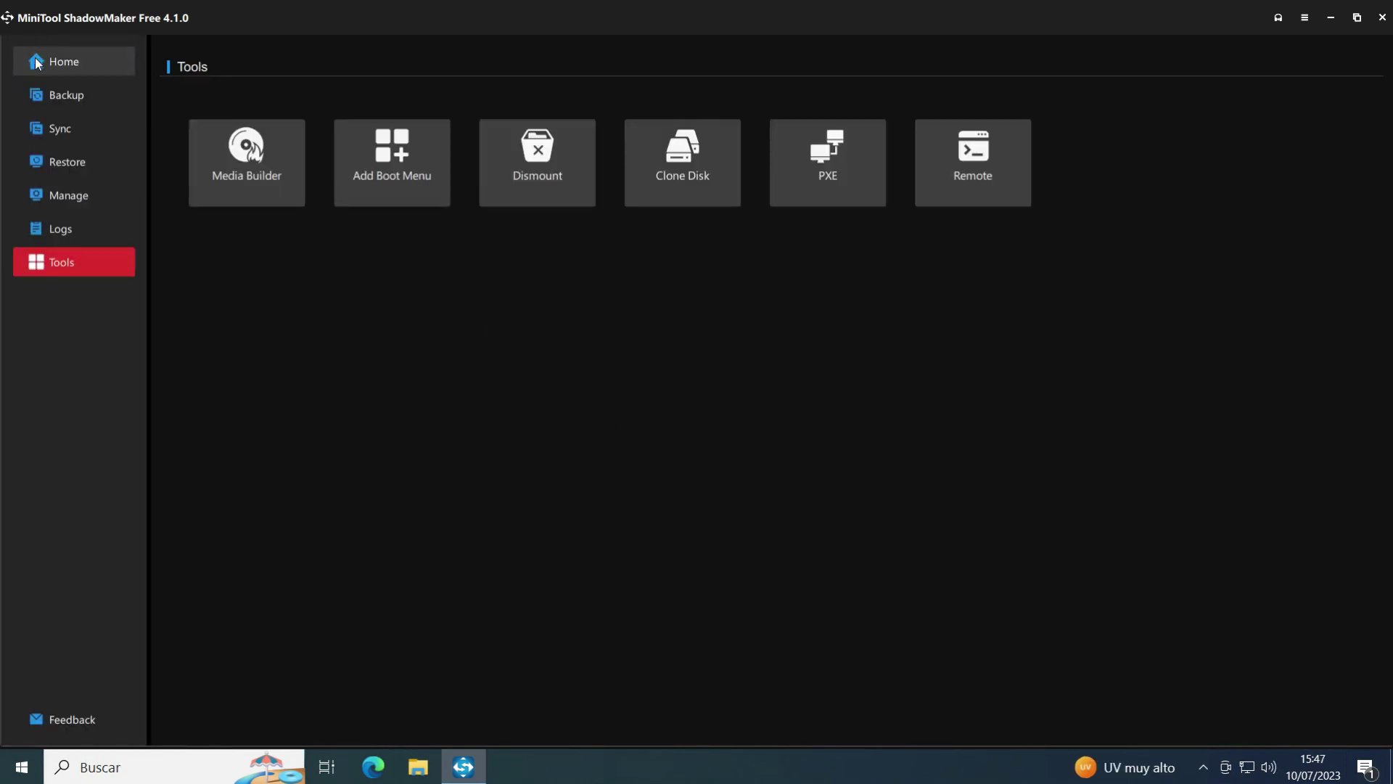
Step: View the home overview and the MiniTool support web page, and return to examine the program's general options
left_click(34, 59)
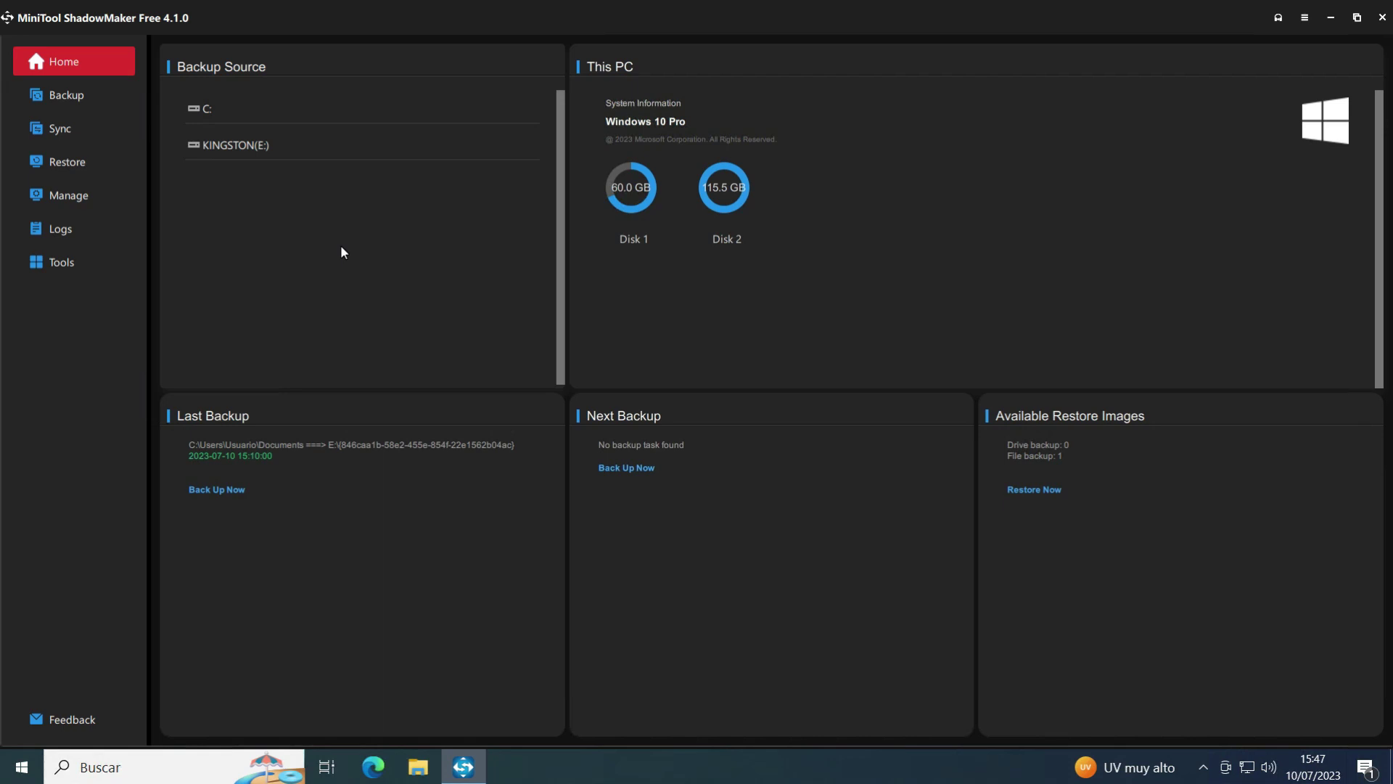
left_click(1280, 19)
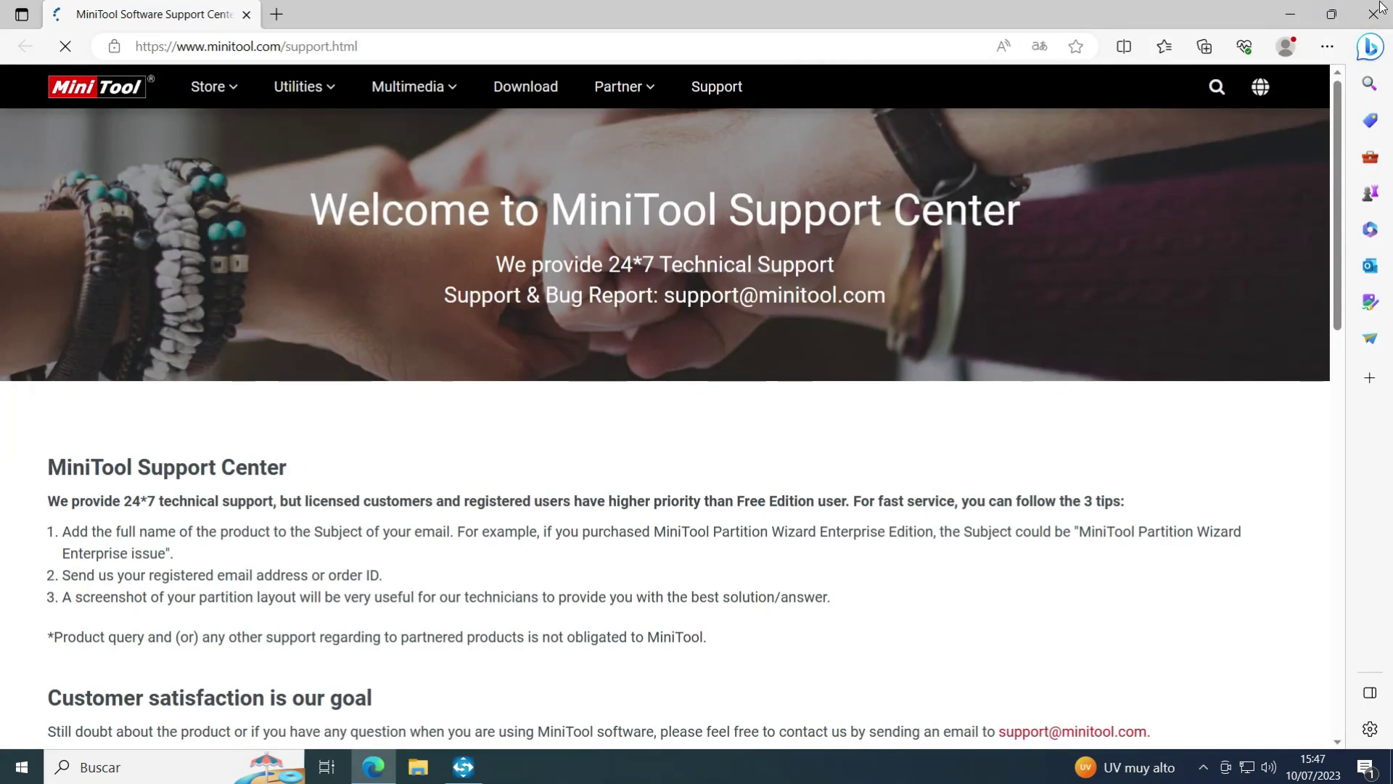
left_click(1299, 16)
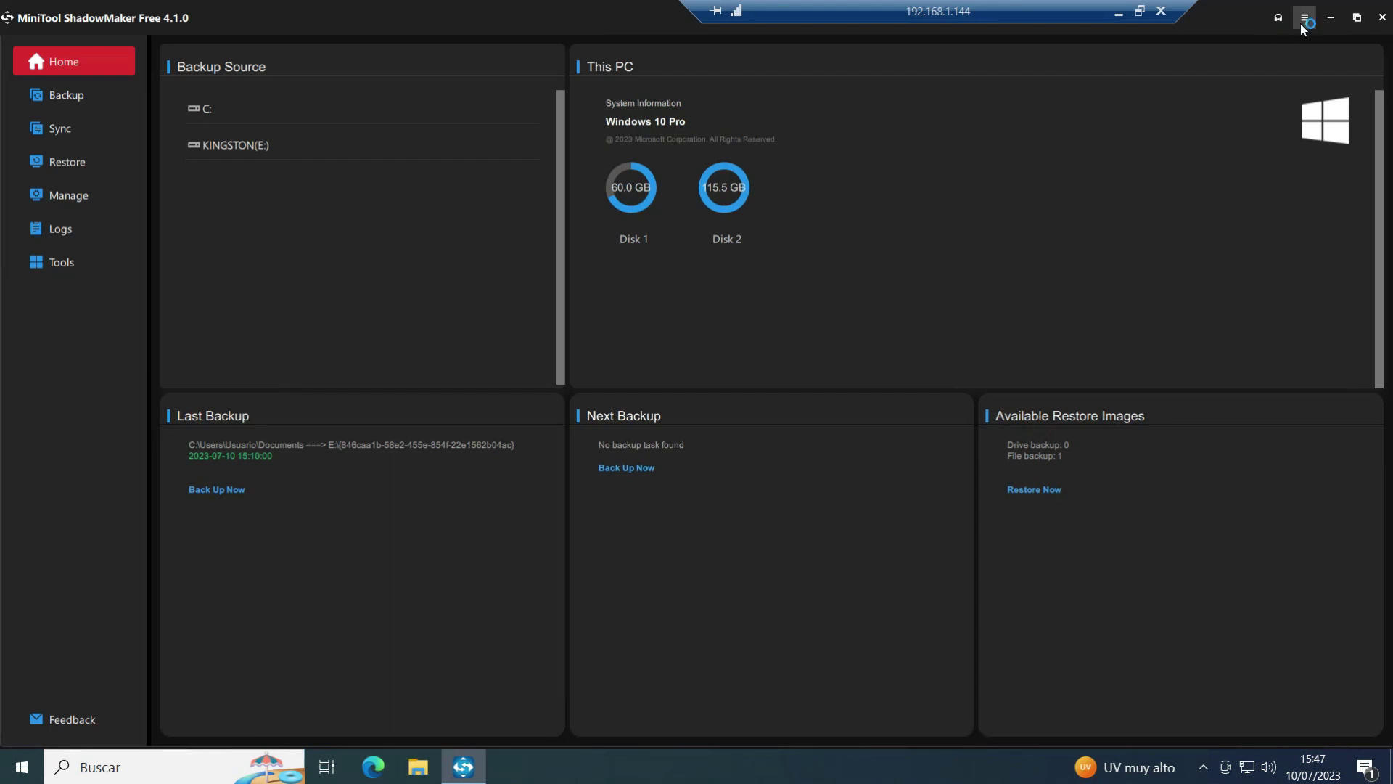
left_click(1304, 22)
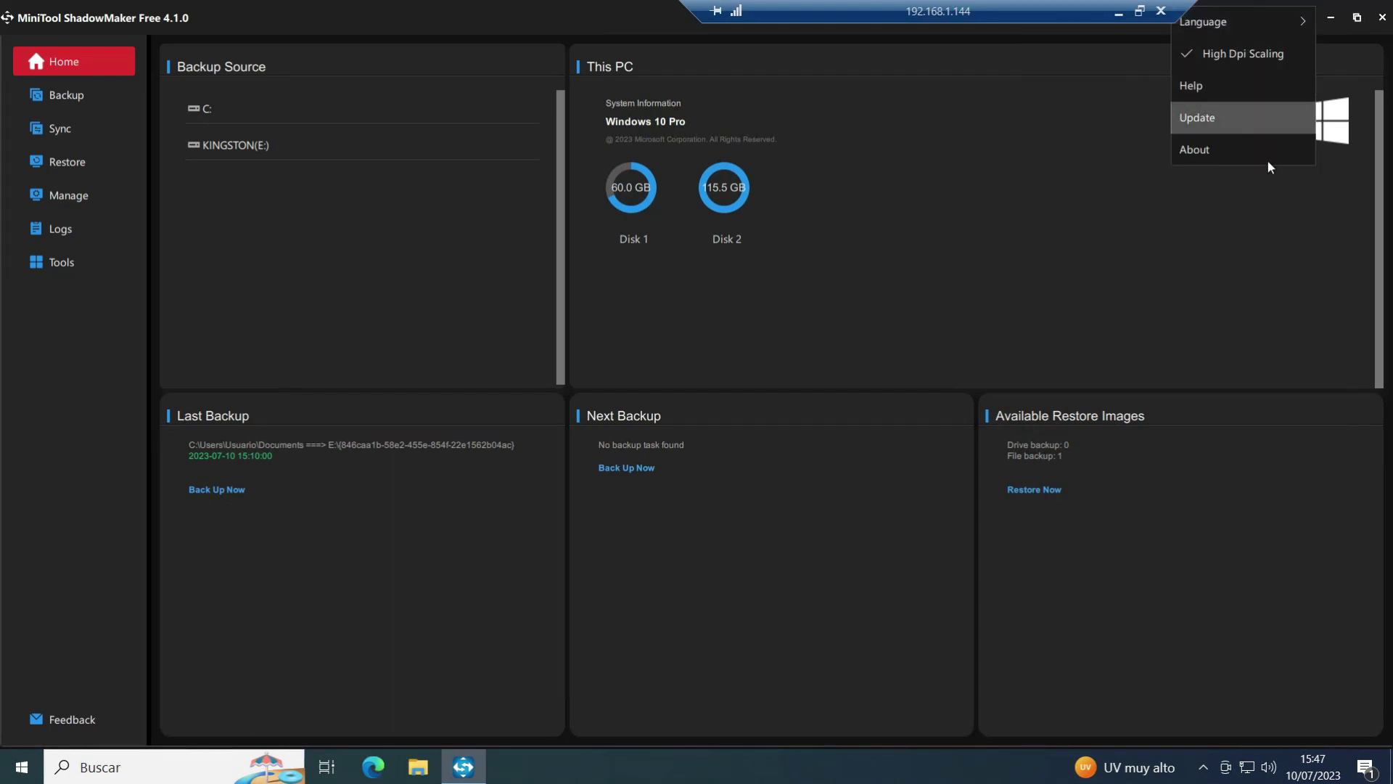